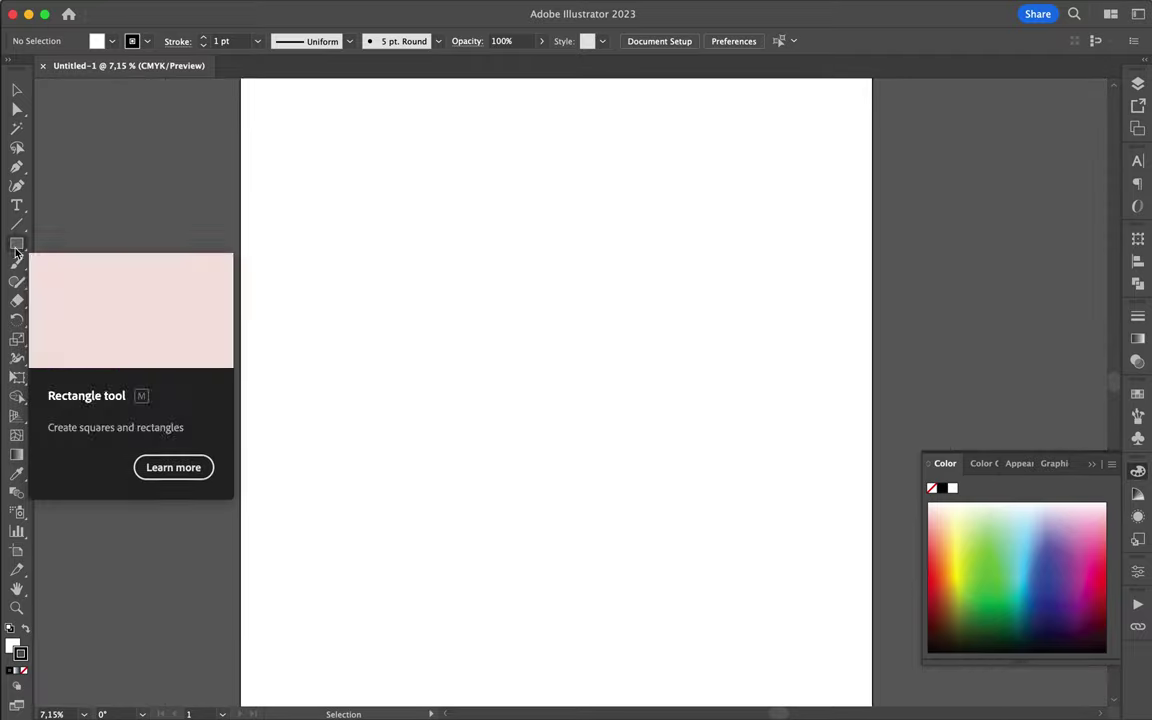
Draw a hexagon filled blue with no stroke.
{"action": "left_click_drag", "start_coordinate": [464, 347], "coordinate": [600, 430]}
{"action": "key", "text": "v"}
{"action": "left_click", "coordinate": [147, 41]}
{"action": "left_click", "coordinate": [9, 72]}
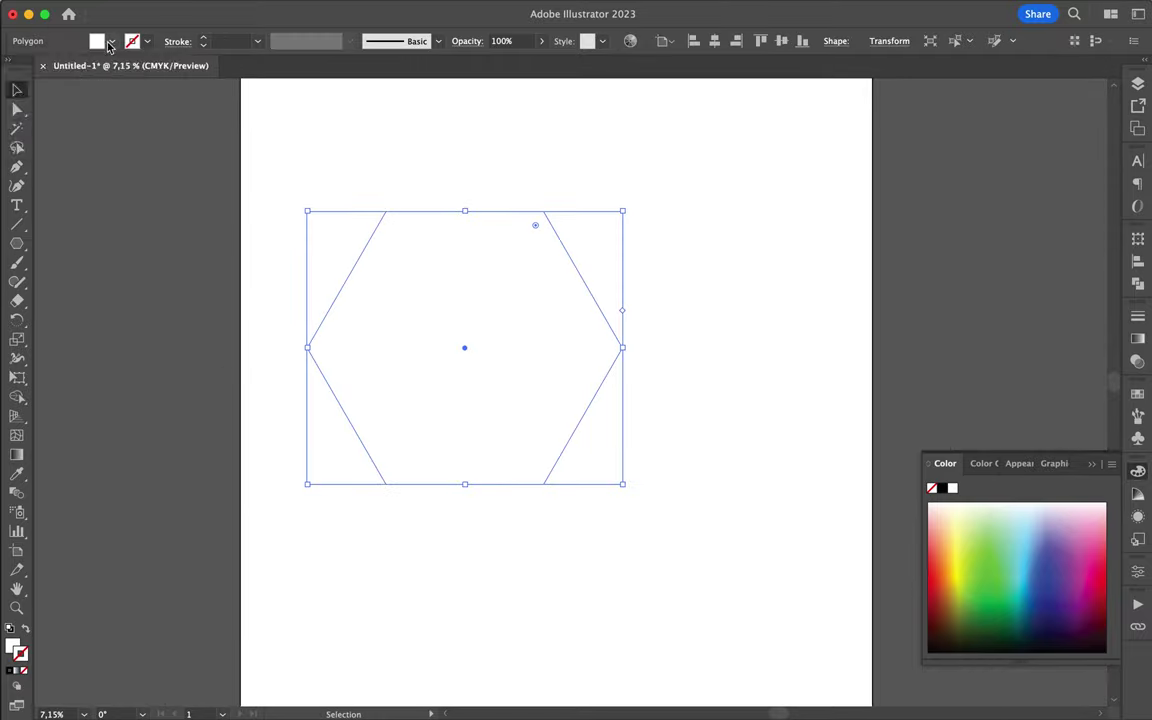
{"action": "left_click", "coordinate": [111, 41]}
{"action": "left_click", "coordinate": [60, 88]}
{"action": "left_click", "coordinate": [345, 116]}
Draw a rectangle on the hexagon's top edge and rotate or reflect copies onto the other edges.
{"action": "left_click_drag", "start_coordinate": [384, 210], "coordinate": [545, 210]}
{"action": "mouse_move", "coordinate": [464, 208]}
{"action": "left_mouse_down"}
{"action": "mouse_move", "coordinate": [470, 134]}
{"action": "mouse_move", "coordinate": [649, 171]}
{"action": "left_mouse_up"}
{"action": "key", "text": "v"}
{"action": "left_click_drag", "start_coordinate": [703, 216], "coordinate": [614, 314]}
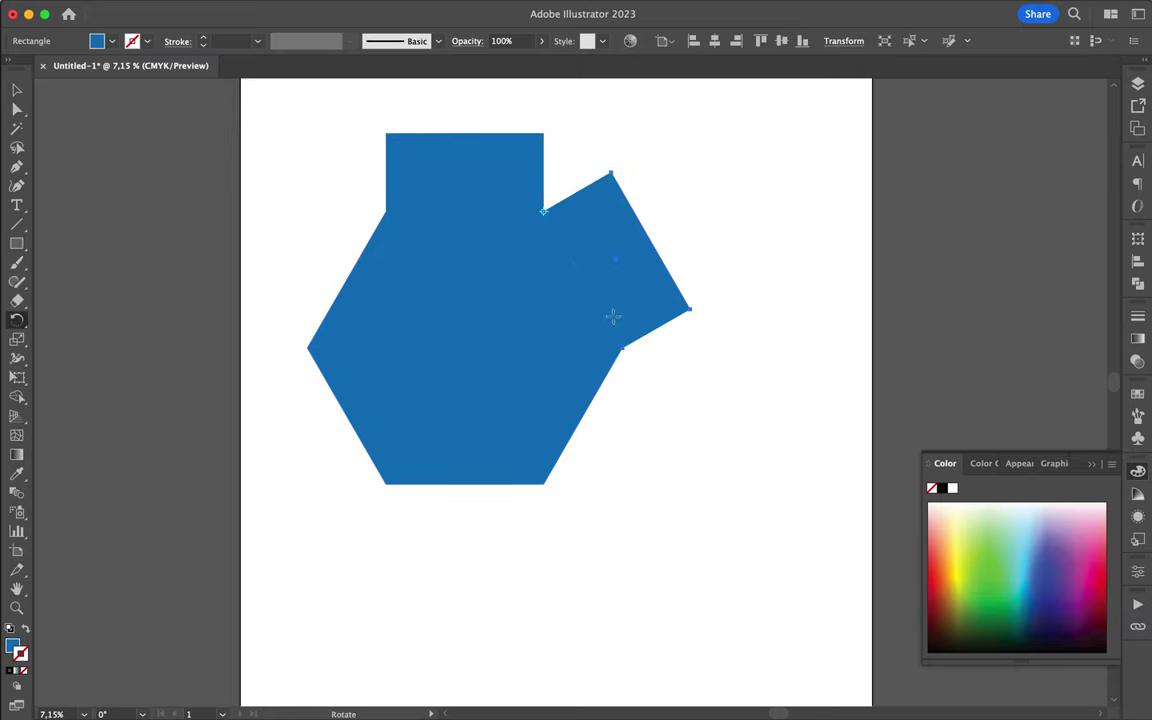
{"action": "key", "text": "v"}
{"action": "left_click", "coordinate": [494, 172], "text": "shift"}
{"action": "left_click_drag", "start_coordinate": [494, 172], "coordinate": [481, 523]}
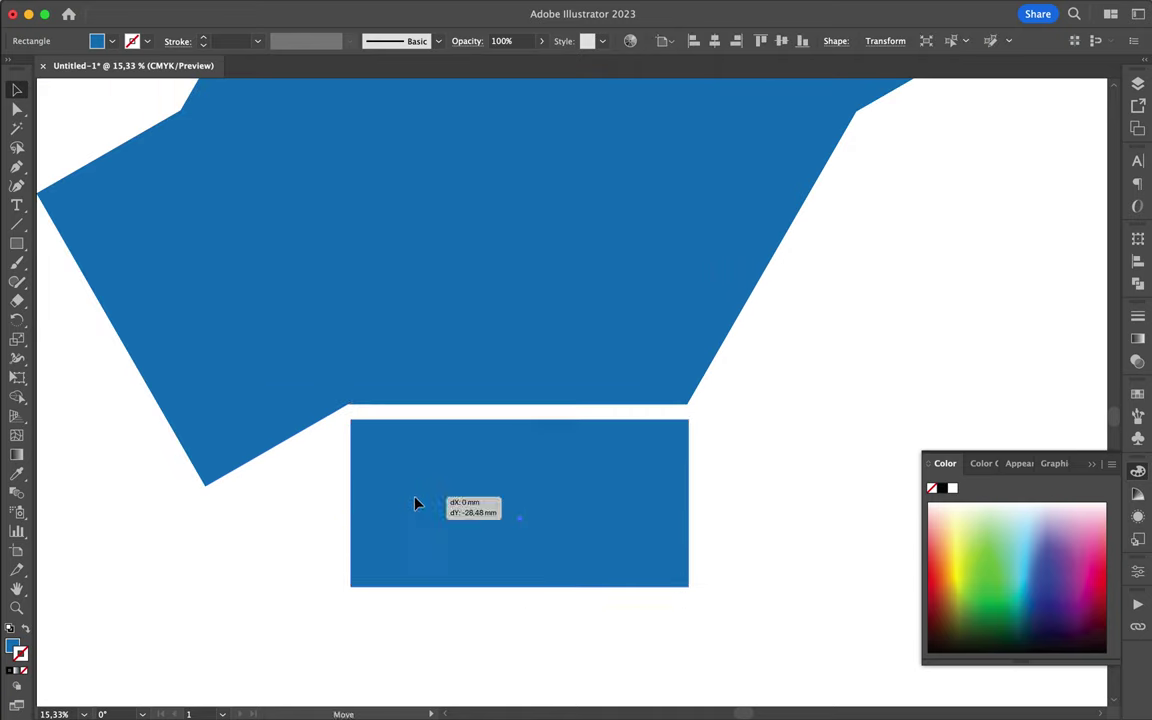
{"action": "left_click_drag", "start_coordinate": [481, 523], "coordinate": [277, 371]}
{"action": "left_click", "coordinate": [874, 290]}
Fill the four rectangles magenta.
{"action": "key", "text": "super+0"}
{"action": "left_click", "coordinate": [653, 110]}
{"action": "left_click", "coordinate": [111, 41]}
{"action": "left_click", "coordinate": [40, 73]}
Mirror the angled rectangles onto the remaining edges and pull the upper-left rectangle's edge inward.
{"action": "key", "text": "a"}
{"action": "left_click_drag", "start_coordinate": [428, 556], "coordinate": [414, 537]}
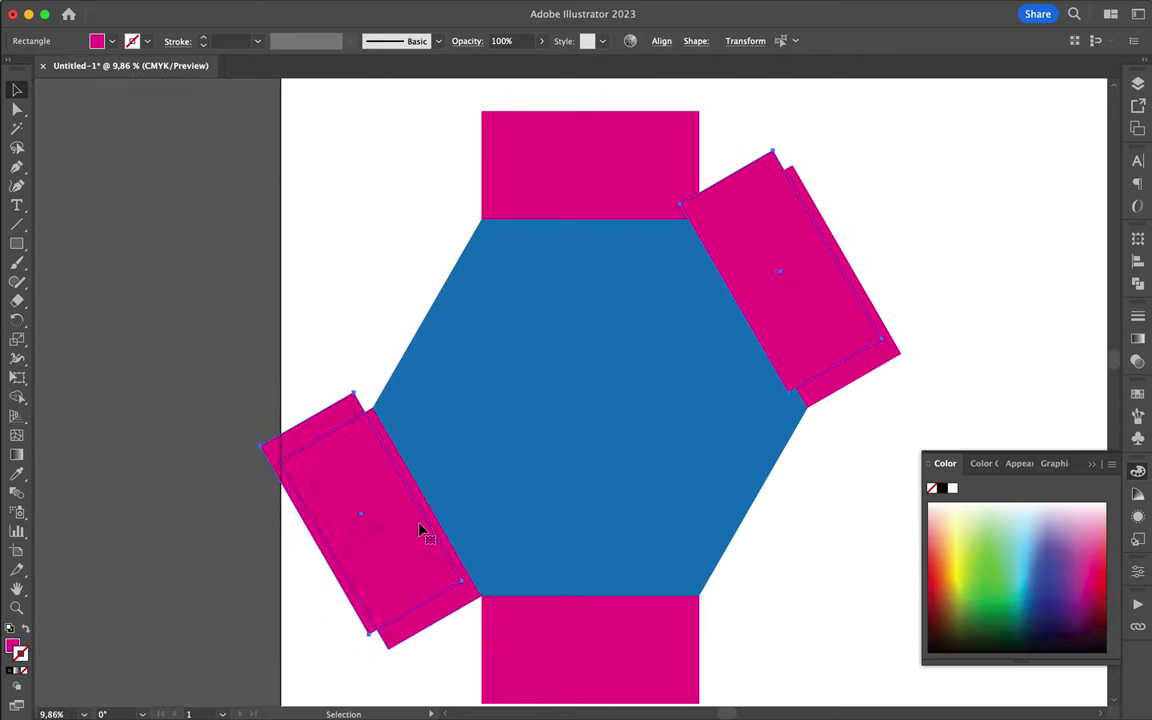
{"action": "key", "text": "o"}
{"action": "left_click_drag", "start_coordinate": [77, 347], "coordinate": [419, 285]}
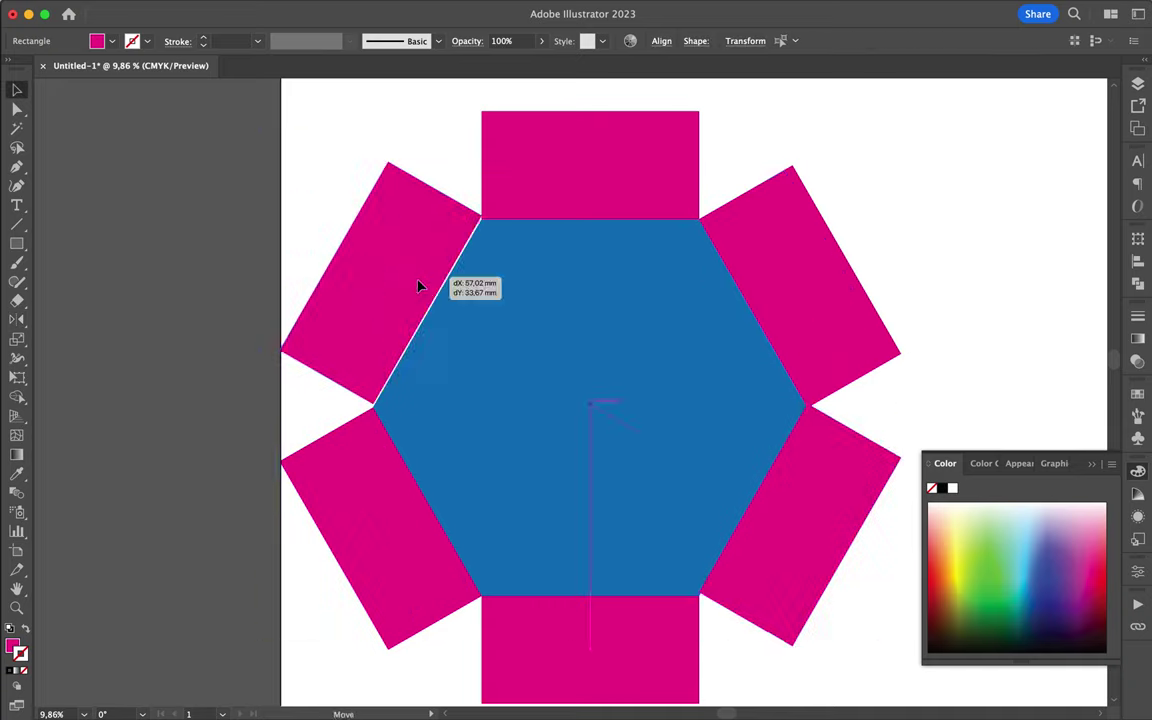
{"action": "scroll", "coordinate": [901, 316], "scroll_direction": "up", "scroll_amount": 2}
{"action": "scroll", "coordinate": [901, 316], "scroll_direction": "up", "scroll_amount": 2}
{"action": "scroll", "coordinate": [645, 501], "scroll_direction": "up", "scroll_amount": 2}
{"action": "scroll", "coordinate": [609, 480], "scroll_direction": "up", "scroll_amount": 2}
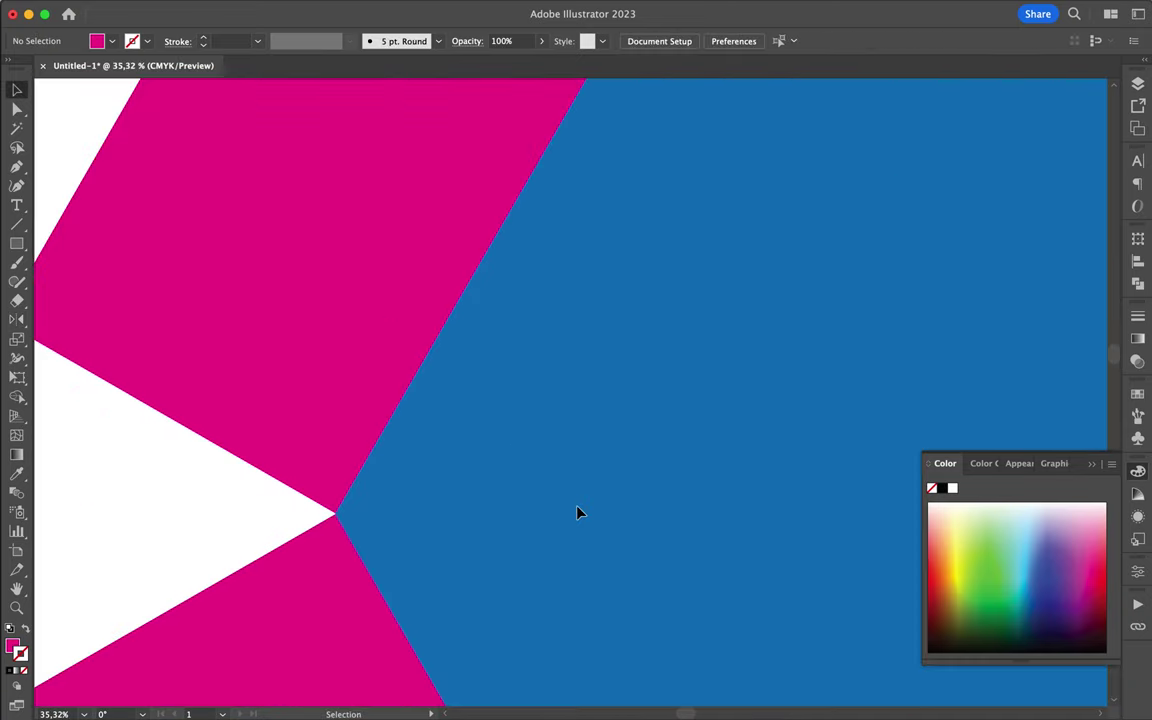
{"action": "scroll", "coordinate": [541, 187], "scroll_direction": "down", "scroll_amount": 10}
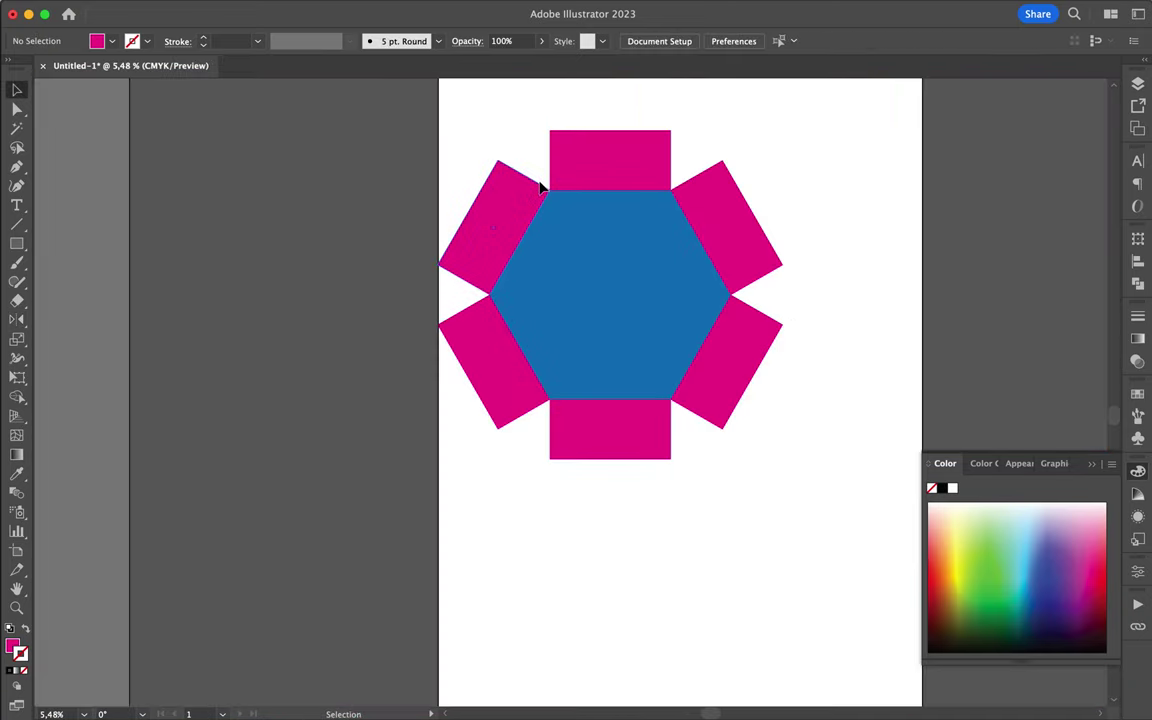
{"action": "key", "text": "a"}
{"action": "left_click_drag", "start_coordinate": [540, 187], "coordinate": [548, 247]}
Drag facet corners onto their neighbours and restore the blue shape to a regular hexagon.
{"action": "left_click_drag", "start_coordinate": [574, 204], "coordinate": [586, 159]}
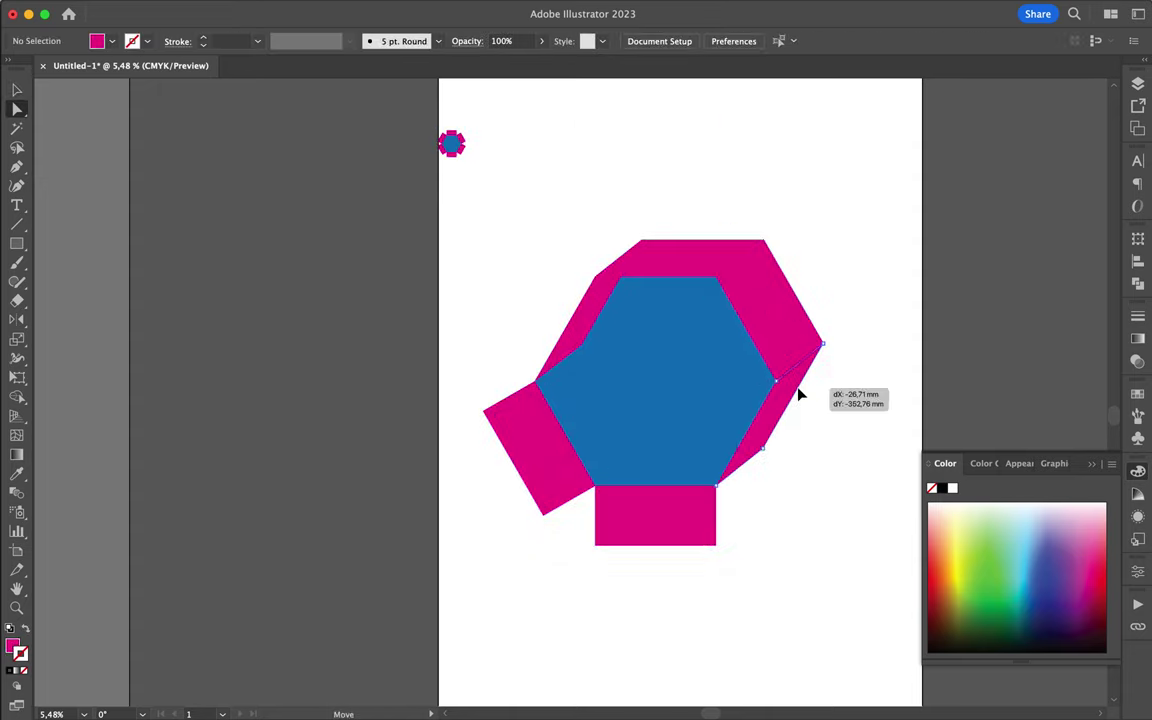
{"action": "scroll", "coordinate": [828, 388], "scroll_direction": "up", "scroll_amount": 3}
{"action": "scroll", "coordinate": [760, 310], "scroll_direction": "up", "scroll_amount": 3}
{"action": "scroll", "coordinate": [790, 333], "scroll_direction": "up", "scroll_amount": 3}
{"action": "left_click_drag", "start_coordinate": [775, 289], "coordinate": [784, 291]}
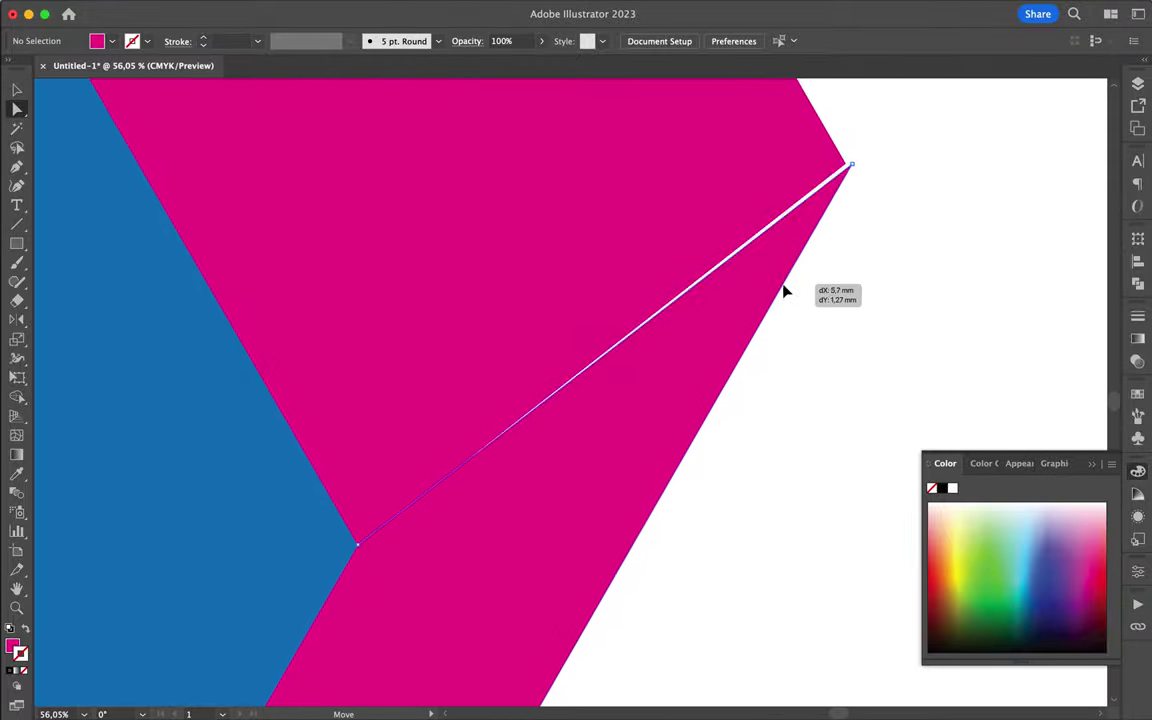
{"action": "key", "text": "super+0"}
{"action": "left_click_drag", "start_coordinate": [640, 506], "coordinate": [663, 458]}
{"action": "scroll", "coordinate": [548, 321], "scroll_direction": "up", "scroll_amount": 5}
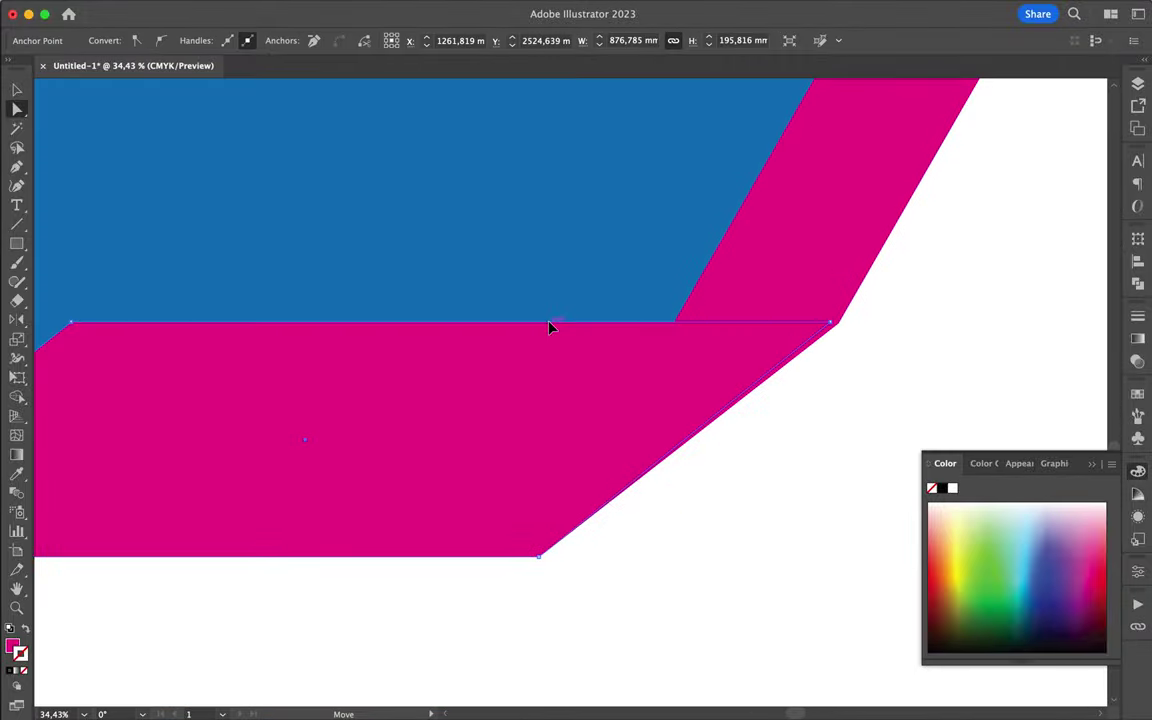
{"action": "scroll", "coordinate": [559, 333], "scroll_direction": "down", "scroll_amount": 1}
{"action": "scroll", "coordinate": [559, 333], "scroll_direction": "down", "scroll_amount": 5}
{"action": "left_click_drag", "start_coordinate": [375, 386], "coordinate": [380, 330]}
Move magenta anchors to close the gaps against the blue hexagon.
{"action": "left_click", "coordinate": [177, 563]}
{"action": "scroll", "coordinate": [158, 485], "scroll_direction": "up", "scroll_amount": 3}
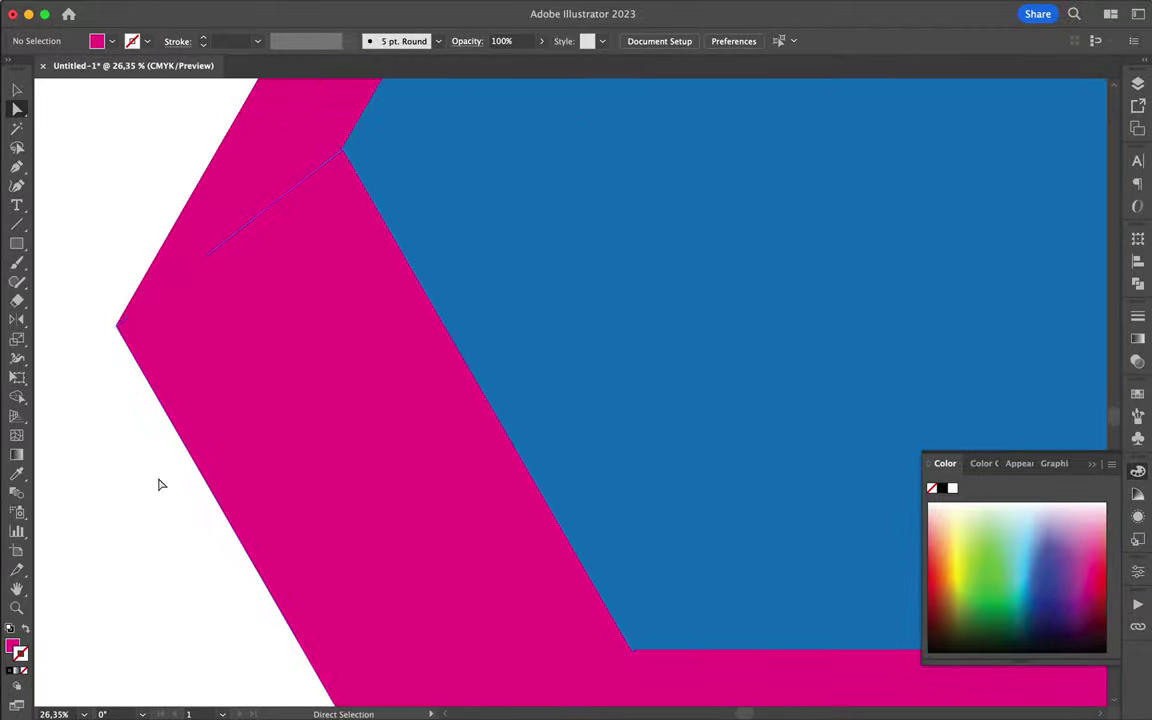
{"action": "scroll", "coordinate": [474, 384], "scroll_direction": "up", "scroll_amount": 4}
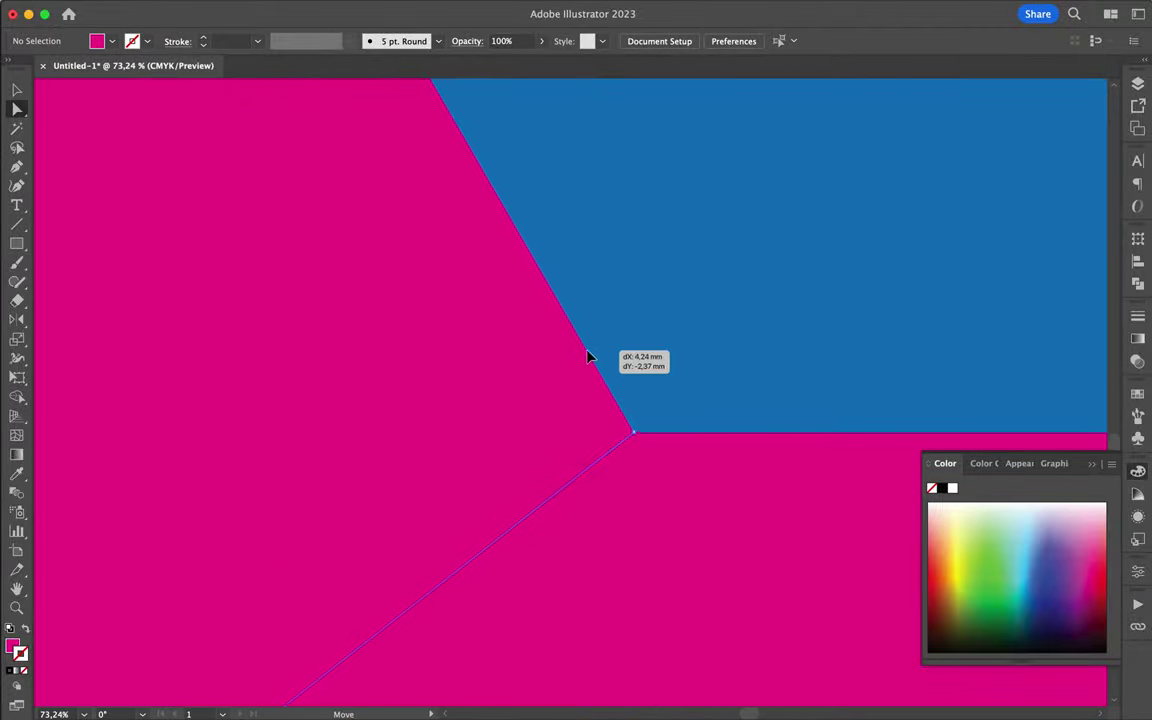
{"action": "left_click_drag", "start_coordinate": [474, 384], "coordinate": [589, 360]}
{"action": "scroll", "coordinate": [589, 360], "scroll_direction": "up", "scroll_amount": 5}
{"action": "scroll", "coordinate": [342, 355], "scroll_direction": "up", "scroll_amount": 2}
{"action": "left_click_drag", "start_coordinate": [342, 355], "coordinate": [303, 419]}
{"action": "scroll", "coordinate": [300, 418], "scroll_direction": "down", "scroll_amount": 5}
In Outline mode, snap the apex anchors exactly onto the shared facet corners.
{"action": "key", "text": "super+y"}
{"action": "scroll", "coordinate": [300, 143], "scroll_direction": "up", "scroll_amount": 4}
{"action": "left_click", "coordinate": [300, 143]}
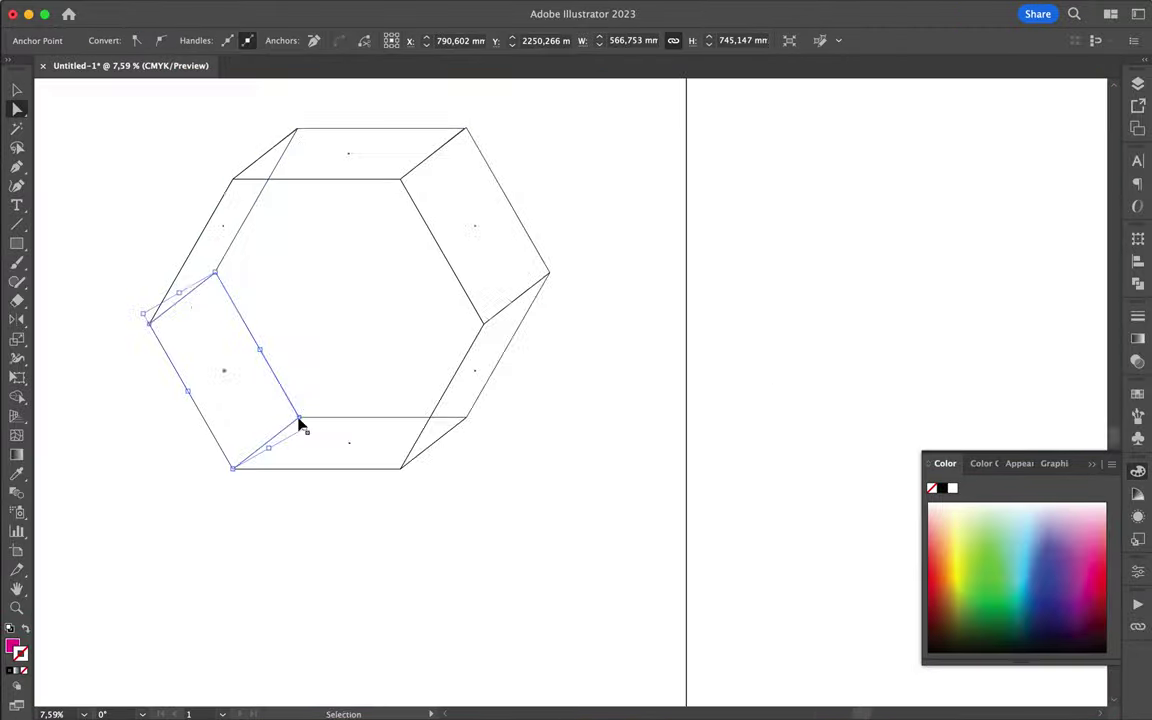
{"action": "scroll", "coordinate": [290, 250], "scroll_direction": "up", "scroll_amount": 4}
{"action": "left_click_drag", "start_coordinate": [287, 244], "coordinate": [309, 244]}
{"action": "scroll", "coordinate": [478, 157], "scroll_direction": "down", "scroll_amount": 4}
{"action": "scroll", "coordinate": [958, 177], "scroll_direction": "right", "scroll_amount": 5}
{"action": "scroll", "coordinate": [786, 260], "scroll_direction": "up", "scroll_amount": 4}
{"action": "left_click_drag", "start_coordinate": [743, 289], "coordinate": [748, 257]}
{"action": "scroll", "coordinate": [585, 289], "scroll_direction": "up", "scroll_amount": 5}
{"action": "left_click_drag", "start_coordinate": [582, 291], "coordinate": [585, 289]}
{"action": "scroll", "coordinate": [818, 206], "scroll_direction": "down", "scroll_amount": 10}
{"action": "scroll", "coordinate": [795, 224], "scroll_direction": "up", "scroll_amount": 5}
{"action": "mouse_move", "coordinate": [585, 289]}
{"action": "left_mouse_down"}
{"action": "mouse_move", "coordinate": [732, 266]}
{"action": "mouse_move", "coordinate": [728, 386]}
{"action": "left_mouse_up"}
Return to colour preview and select alternate facets for recolouring yellow.
{"action": "scroll", "coordinate": [794, 300], "scroll_direction": "down", "scroll_amount": 2}
{"action": "scroll", "coordinate": [725, 388], "scroll_direction": "down", "scroll_amount": 4}
{"action": "scroll", "coordinate": [728, 386], "scroll_direction": "up", "scroll_amount": 2}
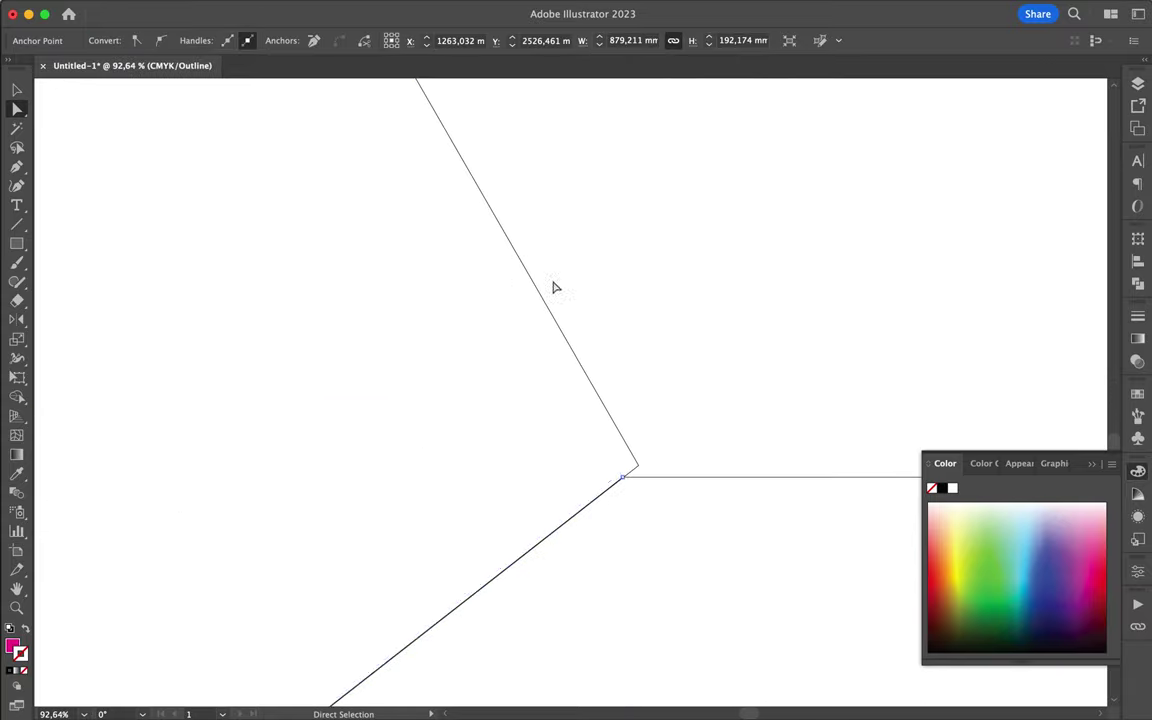
{"action": "scroll", "coordinate": [591, 437], "scroll_direction": "down", "scroll_amount": 2}
{"action": "left_click", "coordinate": [319, 221]}
{"action": "scroll", "coordinate": [319, 221], "scroll_direction": "down", "scroll_amount": 2}
{"action": "scroll", "coordinate": [319, 221], "scroll_direction": "down", "scroll_amount": 5}
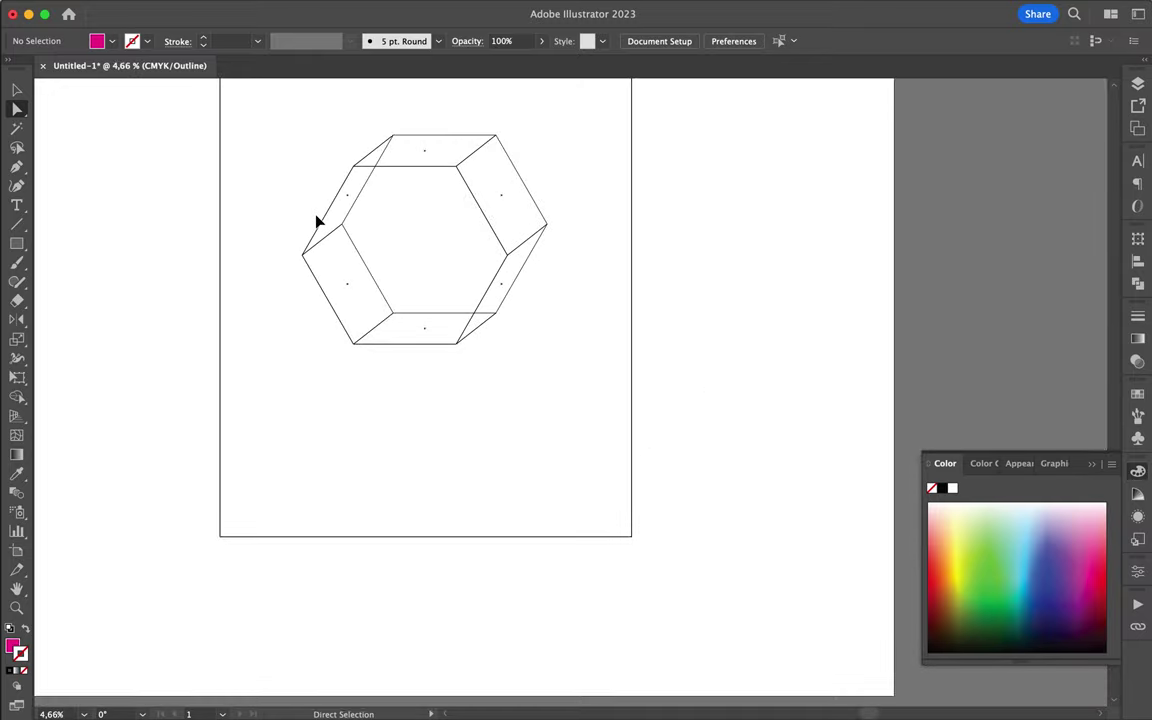
{"action": "key", "text": "super+y"}
{"action": "key", "text": "v"}
{"action": "left_click", "coordinate": [288, 170]}
{"action": "scroll", "coordinate": [453, 321], "scroll_direction": "up", "scroll_amount": 3}
Move a copy of the faceted hexagon aside to the top-left.
{"action": "right_click", "coordinate": [334, 239]}
{"action": "left_click", "coordinate": [506, 444]}
{"action": "scroll", "coordinate": [506, 444], "scroll_direction": "down", "scroll_amount": 2}
{"action": "scroll", "coordinate": [525, 427], "scroll_direction": "down", "scroll_amount": 2}
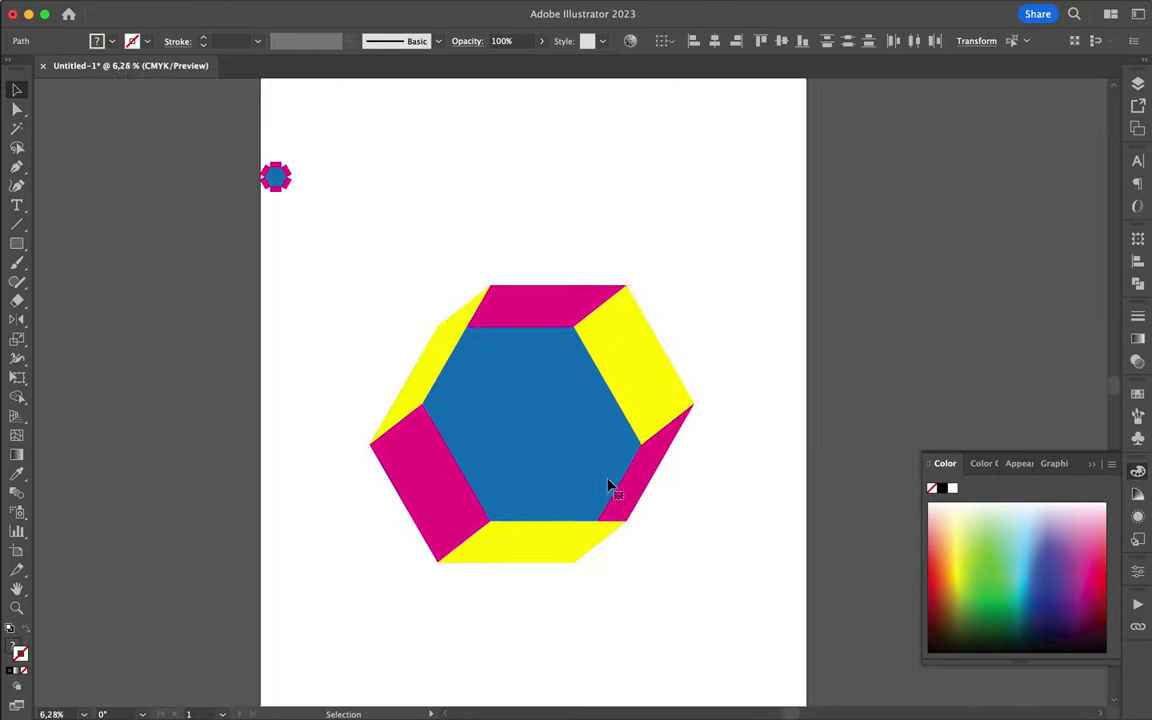
{"action": "scroll", "coordinate": [609, 483], "scroll_direction": "down", "scroll_amount": 1}
{"action": "left_click", "coordinate": [548, 532]}
{"action": "key", "text": "Return"}
{"action": "left_click", "coordinate": [717, 489]}
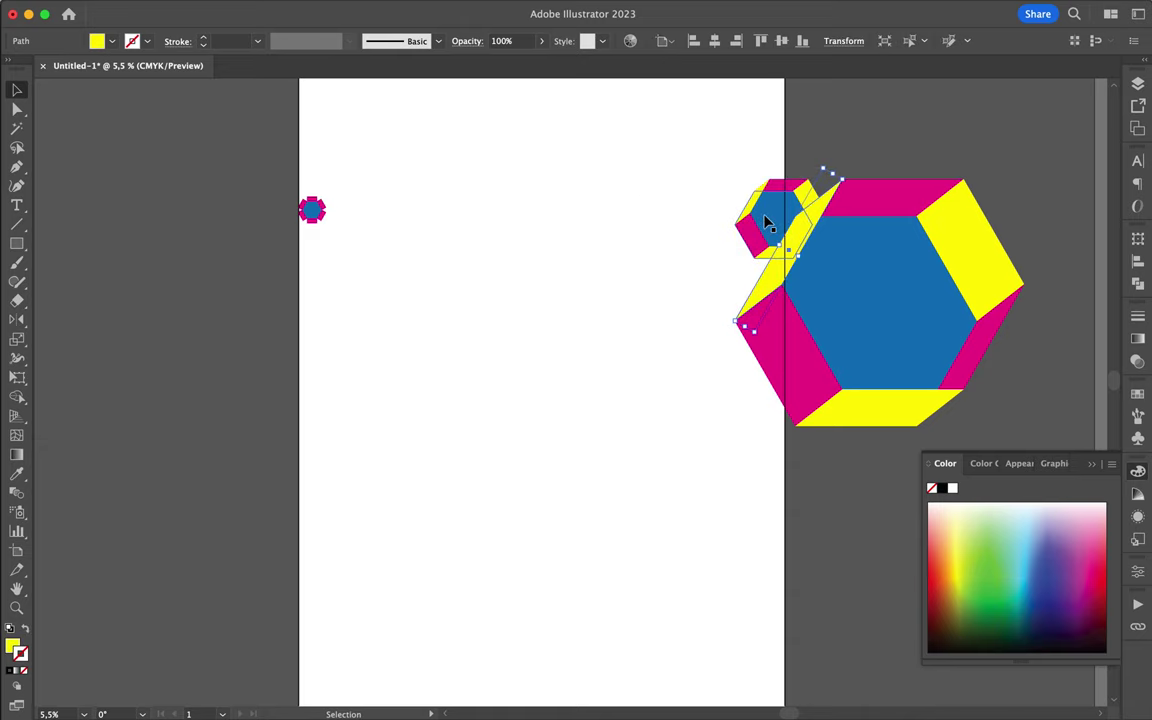
{"action": "left_click_drag", "start_coordinate": [771, 206], "coordinate": [327, 140]}
Drag the hexagon's corner anchors outward to distort it into an irregular gem.
{"action": "key", "text": "a"}
{"action": "left_click", "coordinate": [390, 398]}
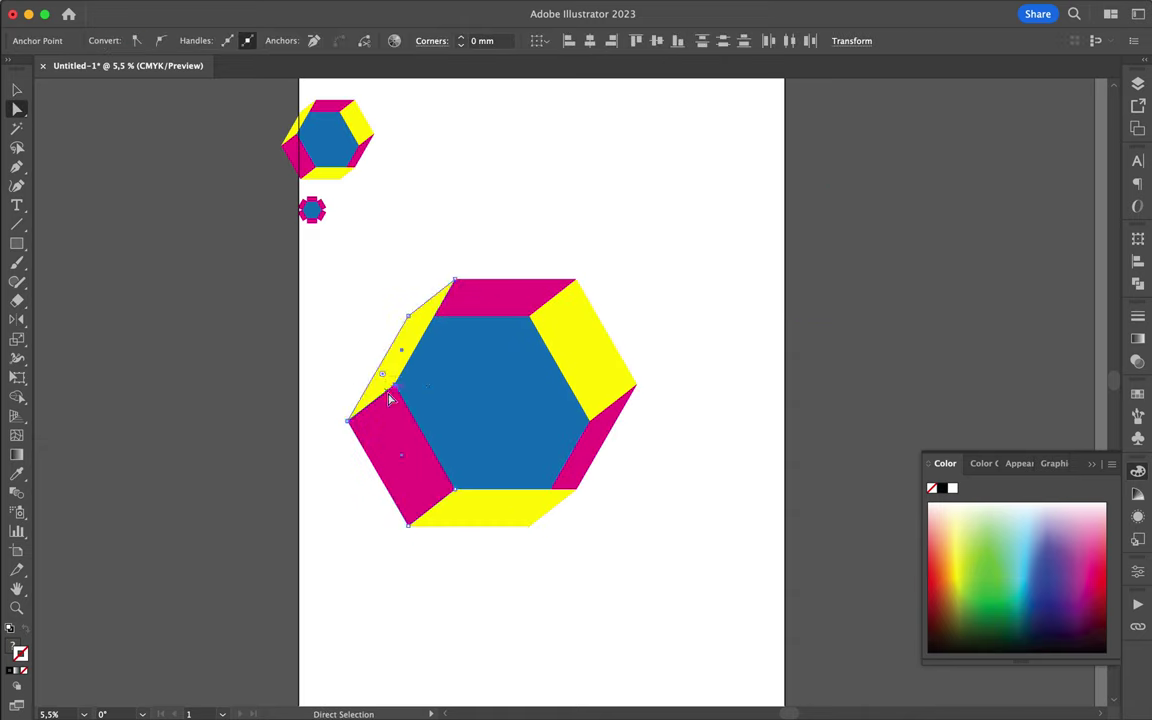
{"action": "left_click_drag", "start_coordinate": [422, 374], "coordinate": [481, 355]}
{"action": "left_click_drag", "start_coordinate": [580, 488], "coordinate": [540, 430]}
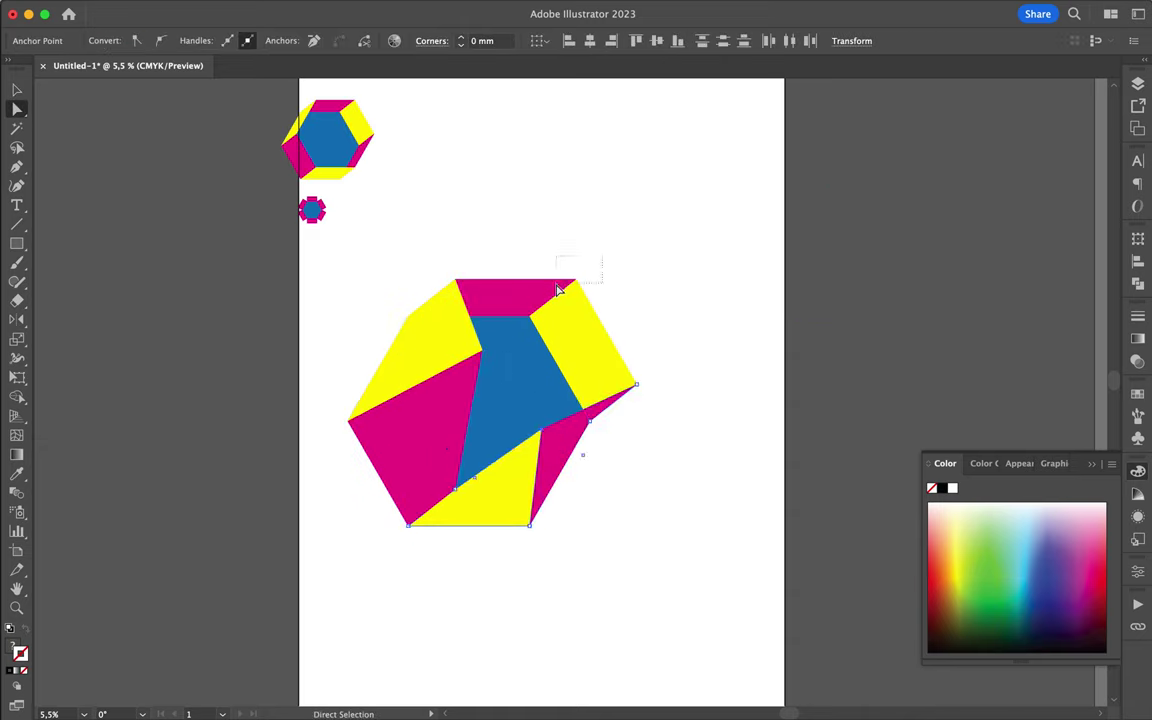
{"action": "left_click_drag", "start_coordinate": [575, 280], "coordinate": [625, 240]}
{"action": "left_click", "coordinate": [701, 287]}
{"action": "scroll", "coordinate": [480, 318], "scroll_direction": "down", "scroll_amount": 1}
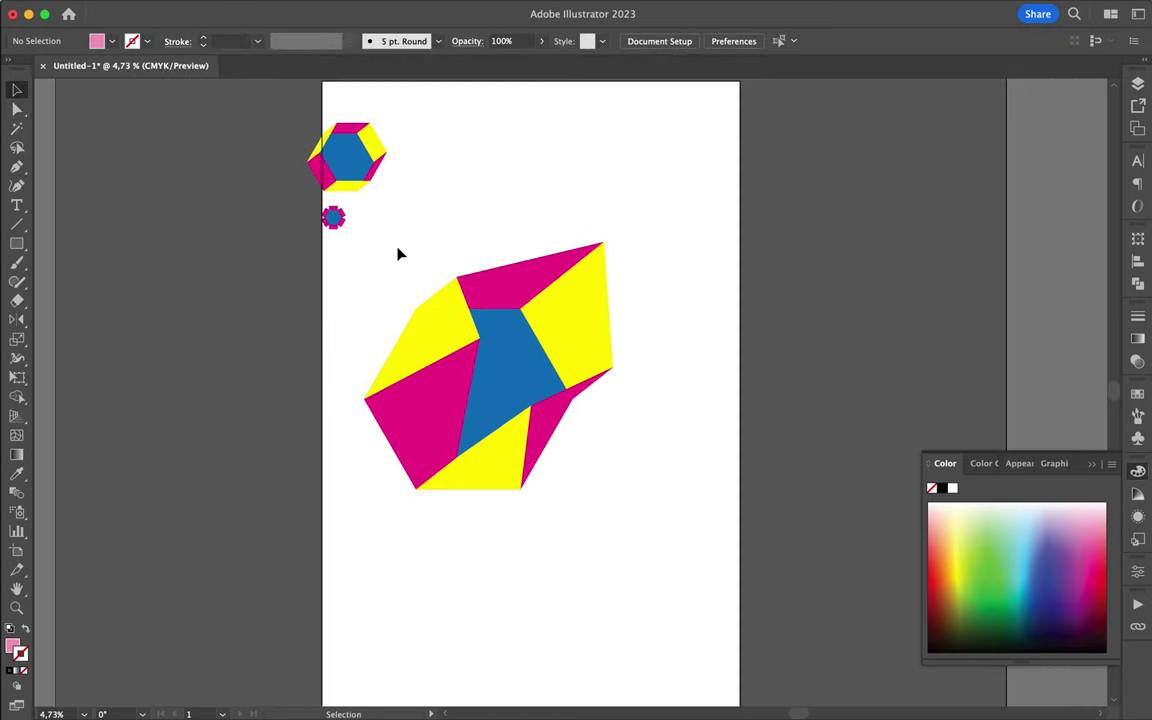
Drag the faceted shape into the Photoshop poster document.
{"action": "left_click", "coordinate": [444, 400]}
{"action": "left_click", "coordinate": [535, 689]}
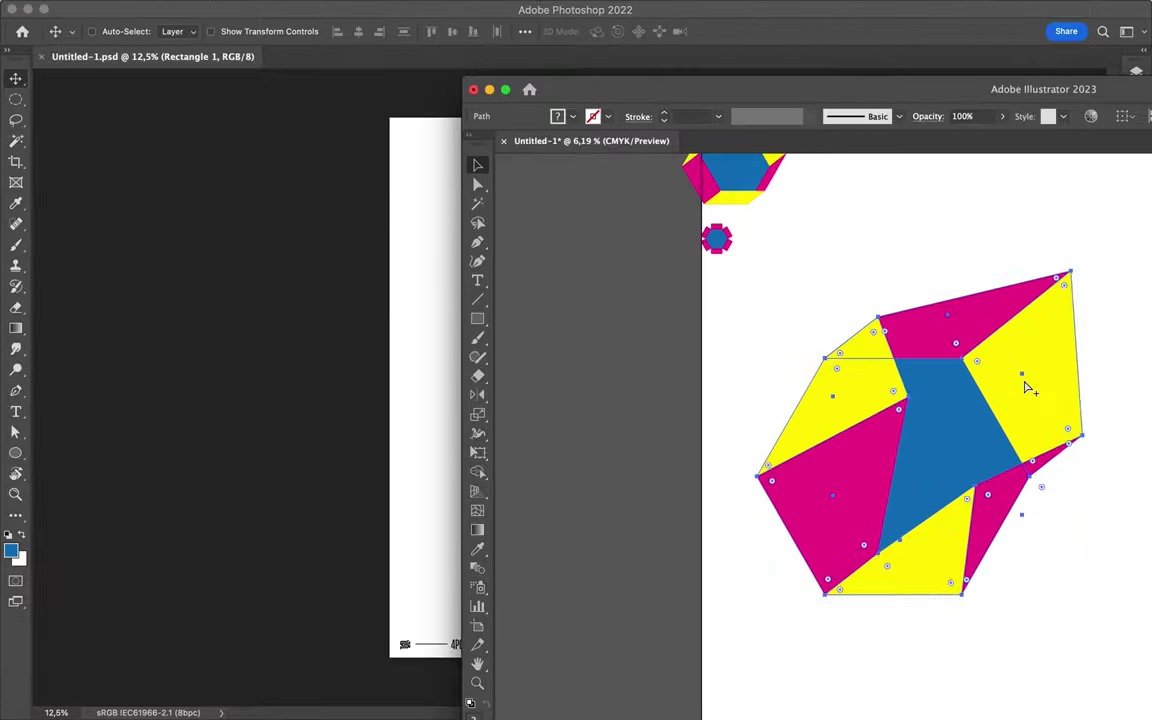
{"action": "mouse_move", "coordinate": [1028, 388]}
{"action": "left_mouse_down"}
{"action": "mouse_move", "coordinate": [522, 442]}
{"action": "mouse_move", "coordinate": [599, 347]}
{"action": "left_mouse_up"}
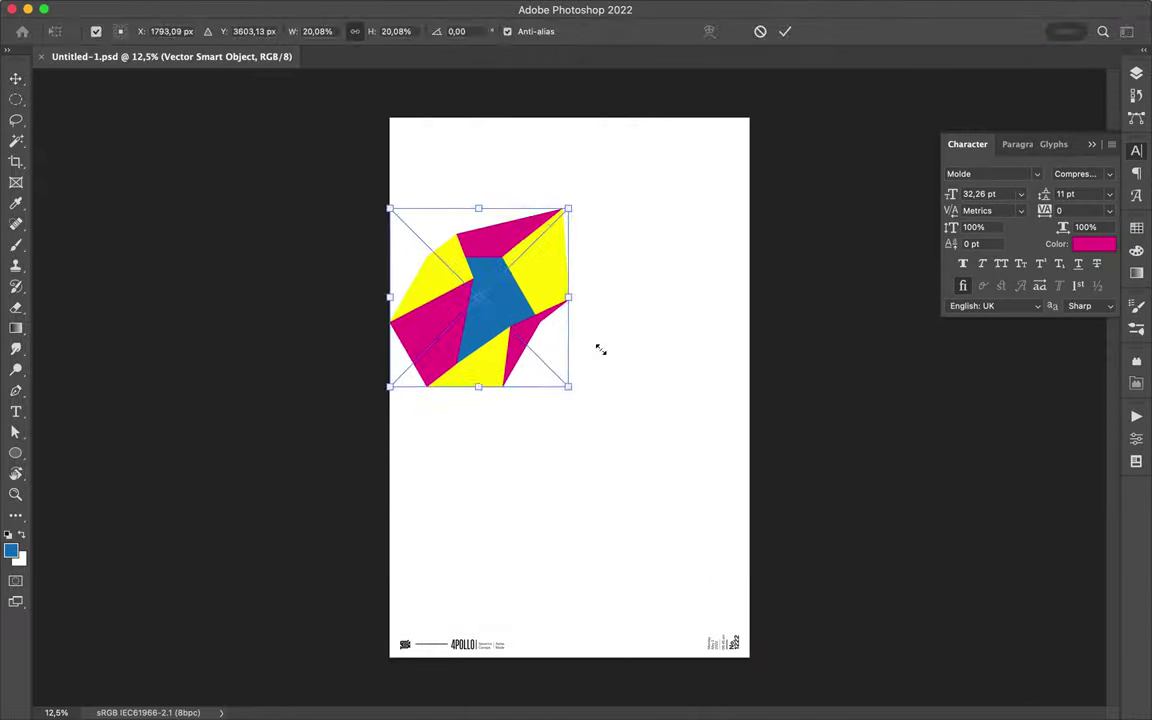
Retype the poster's vertical date line and set its time to 08:46 am.
{"action": "key", "text": "Return"}
{"action": "scroll", "coordinate": [548, 483], "scroll_direction": "up", "scroll_amount": 3}
{"action": "scroll", "coordinate": [548, 483], "scroll_direction": "up", "scroll_amount": 3}
{"action": "key", "text": "t"}
{"action": "left_click", "coordinate": [575, 482]}
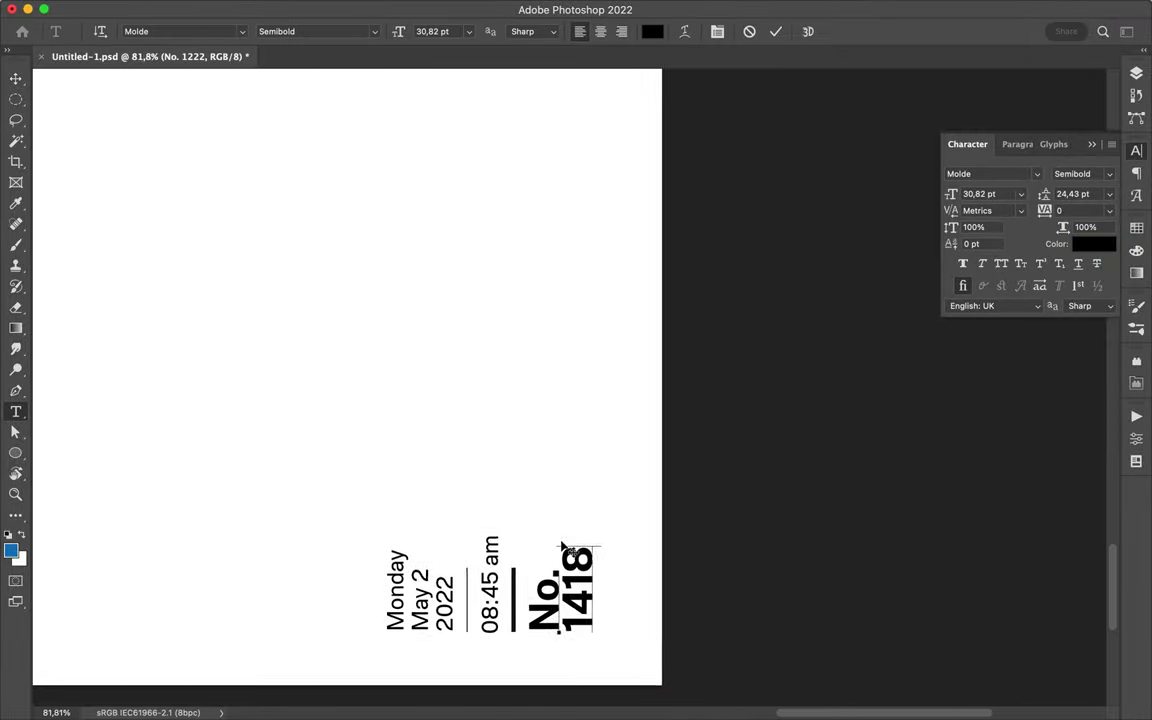
{"action": "scroll", "coordinate": [531, 482], "scroll_direction": "up", "scroll_amount": 3}
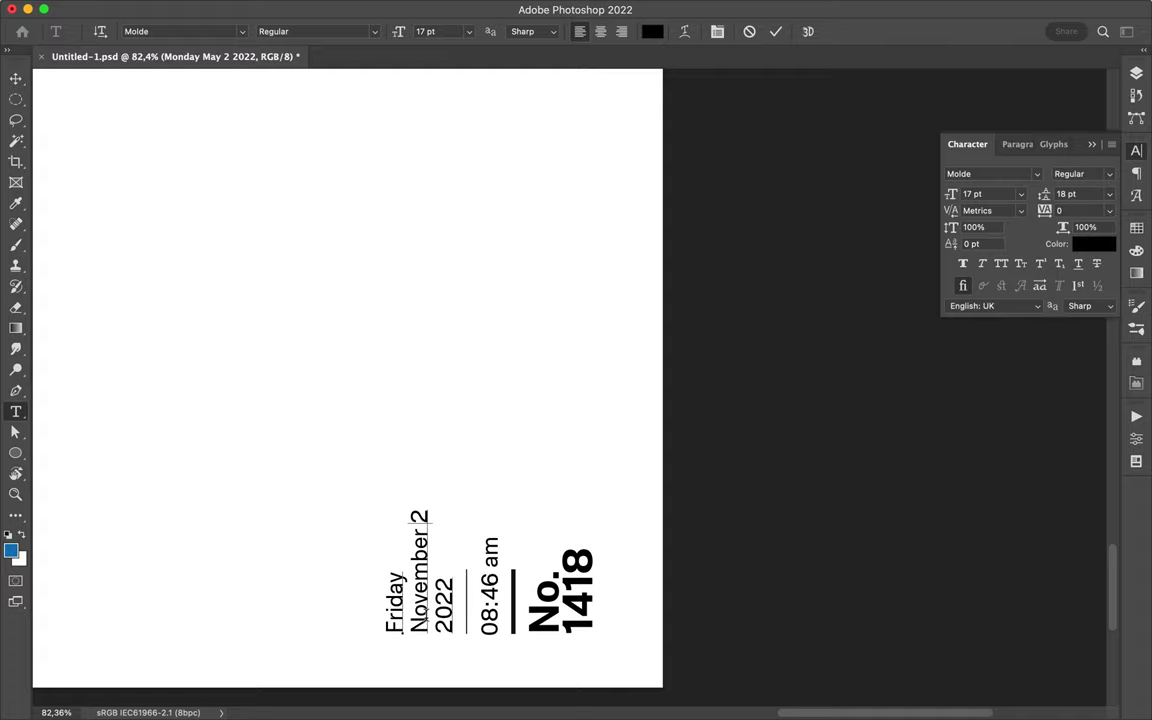
{"action": "key", "text": "Escape"}
{"action": "key", "text": "ctrl+0"}
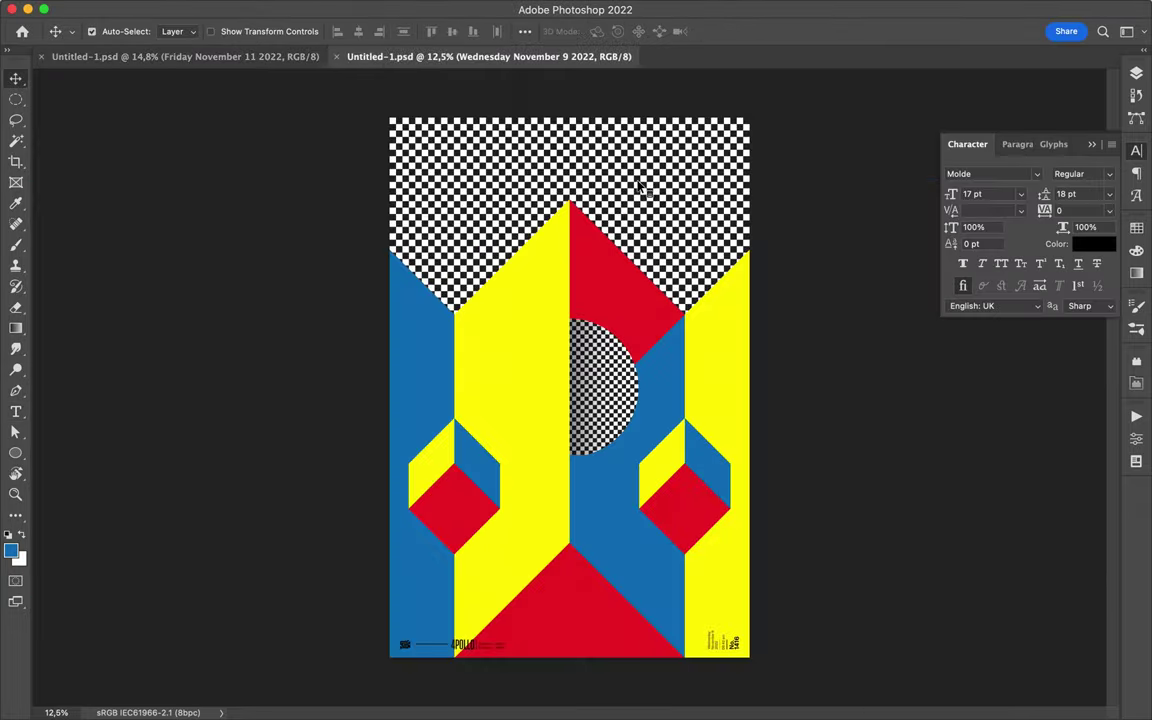
Bring in the checkerboard layer and copy a circular selection of it to a new layer.
{"action": "left_click_drag", "start_coordinate": [500, 400], "coordinate": [652, 400]}
{"action": "key", "text": "m"}
{"action": "left_click_drag", "start_coordinate": [535, 362], "coordinate": [648, 473]}
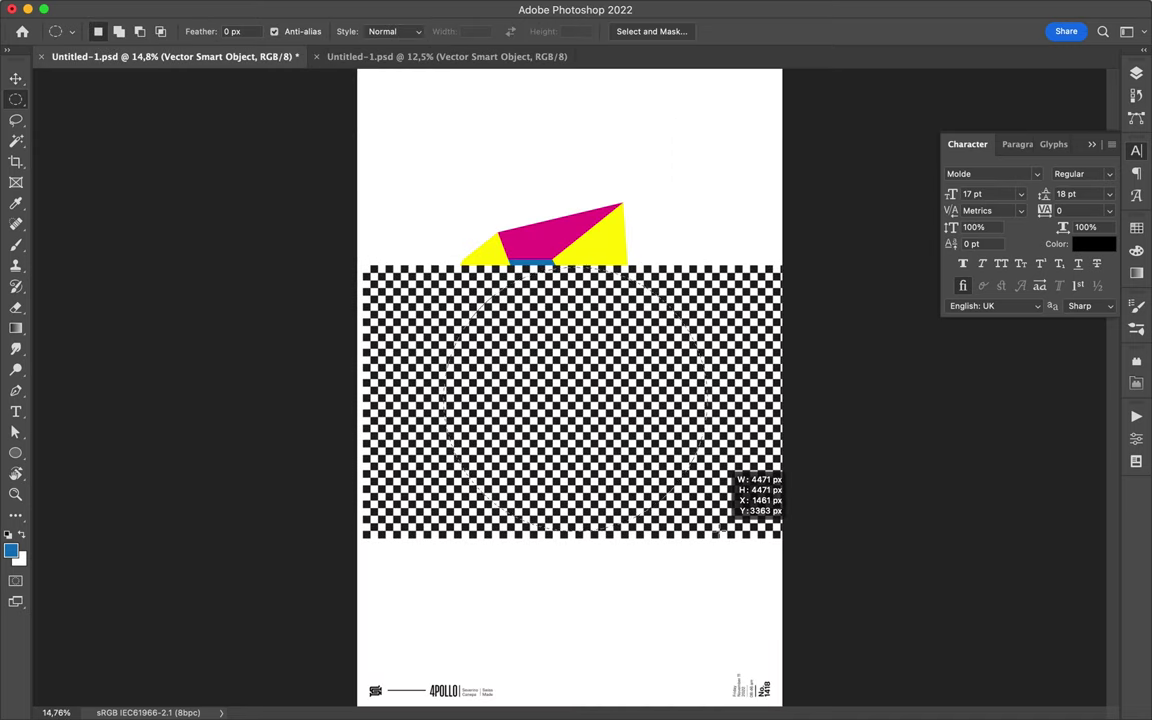
{"action": "key", "text": "ctrl+j"}
{"action": "key", "text": "v"}
{"action": "left_click_drag", "start_coordinate": [760, 305], "coordinate": [818, 242]}
Place Layer 1 below the Layout group, hide one smart object, and shrink the circle.
{"action": "left_click", "coordinate": [1136, 73]}
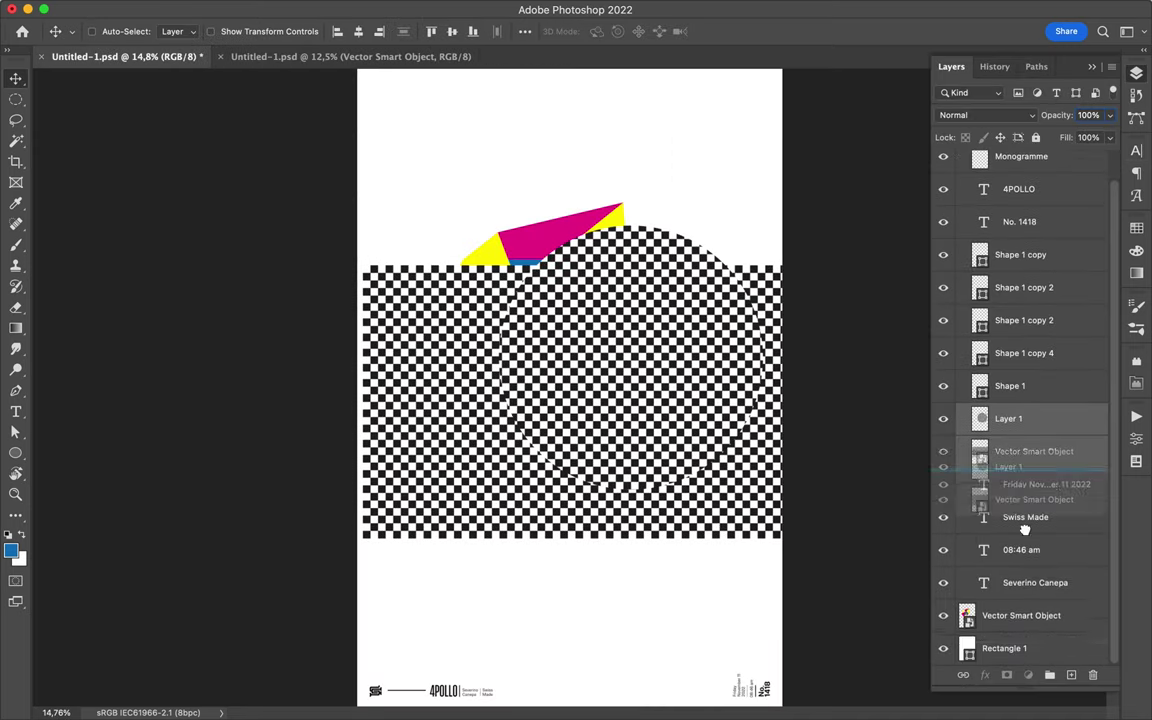
{"action": "left_click_drag", "start_coordinate": [1026, 432], "coordinate": [1026, 600]}
{"action": "left_click", "coordinate": [960, 160]}
{"action": "left_click", "coordinate": [943, 219]}
{"action": "left_click_drag", "start_coordinate": [590, 363], "coordinate": [545, 320]}
{"action": "key", "text": "ctrl+t"}
{"action": "mouse_move", "coordinate": [701, 501]}
{"action": "left_mouse_down"}
{"action": "mouse_move", "coordinate": [600, 470]}
{"action": "mouse_move", "coordinate": [522, 334]}
{"action": "mouse_move", "coordinate": [480, 300]}
{"action": "left_mouse_up"}
{"action": "key", "text": "Return"}
{"action": "left_click", "coordinate": [16, 119]}
{"action": "left_click", "coordinate": [80, 131]}
{"action": "scroll", "coordinate": [128, 375], "scroll_direction": "up", "scroll_amount": 2}
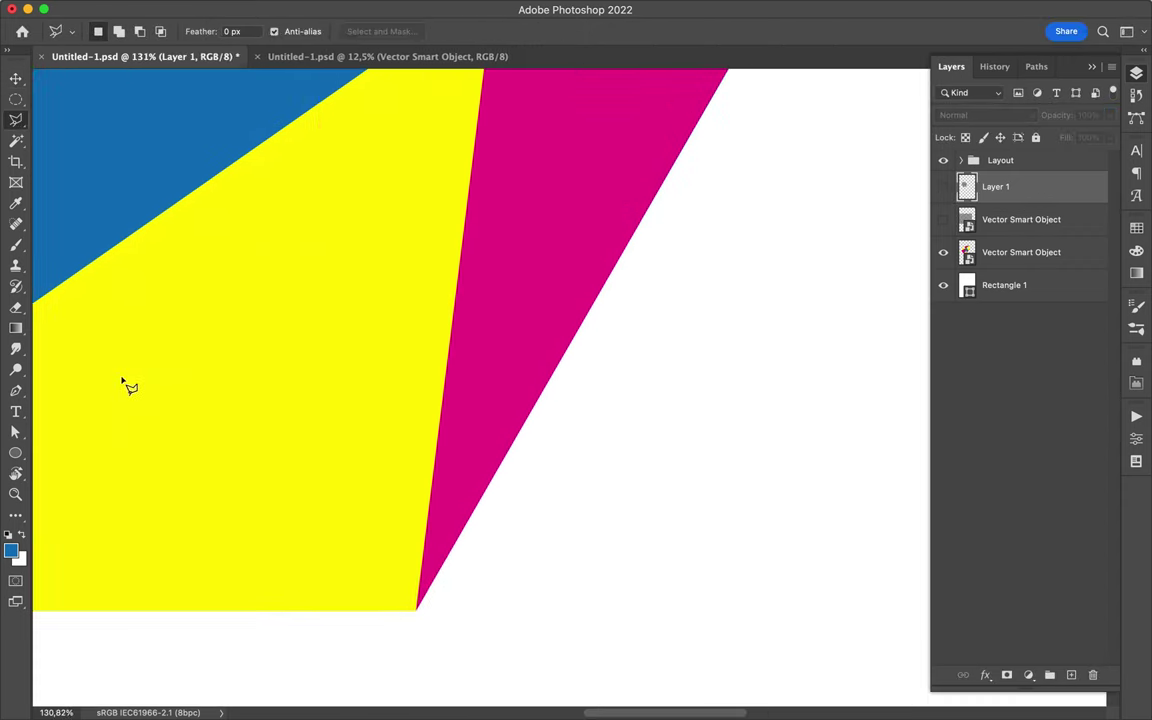
Trace the blue facet with the Polygonal Lasso and add a layer mask to the checkerboard.
{"action": "scroll", "coordinate": [283, 342], "scroll_direction": "up", "scroll_amount": 2}
{"action": "scroll", "coordinate": [252, 321], "scroll_direction": "up", "scroll_amount": 2}
{"action": "scroll", "coordinate": [210, 300], "scroll_direction": "up", "scroll_amount": 5}
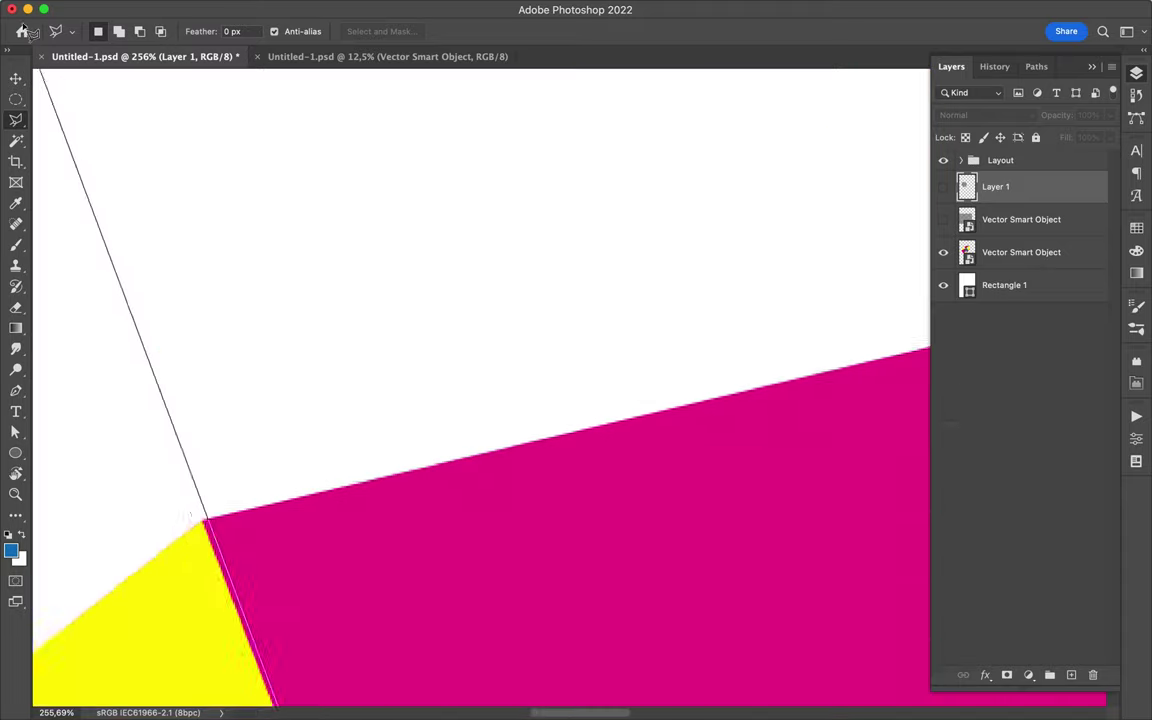
{"action": "left_click", "coordinate": [226, 121]}
{"action": "scroll", "coordinate": [239, 103], "scroll_direction": "down", "scroll_amount": 3}
{"action": "scroll", "coordinate": [260, 314], "scroll_direction": "down", "scroll_amount": 2}
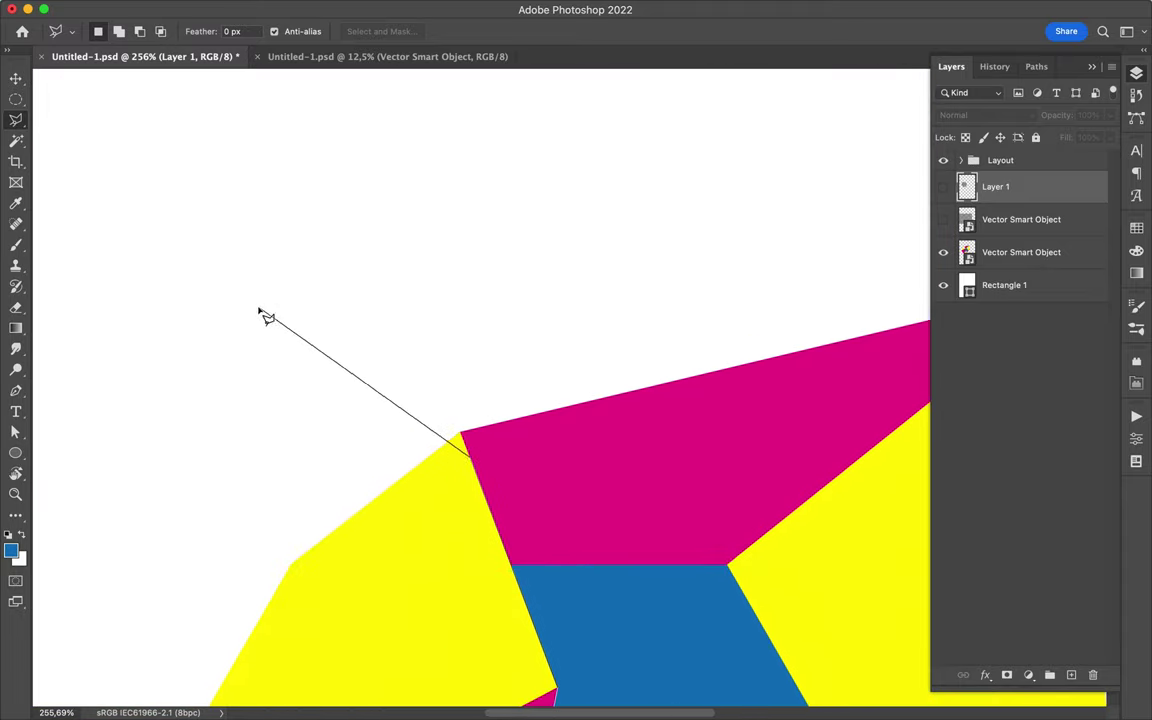
{"action": "left_click", "coordinate": [360, 144]}
{"action": "scroll", "coordinate": [300, 200], "scroll_direction": "down", "scroll_amount": 3}
{"action": "scroll", "coordinate": [400, 450], "scroll_direction": "down", "scroll_amount": 5}
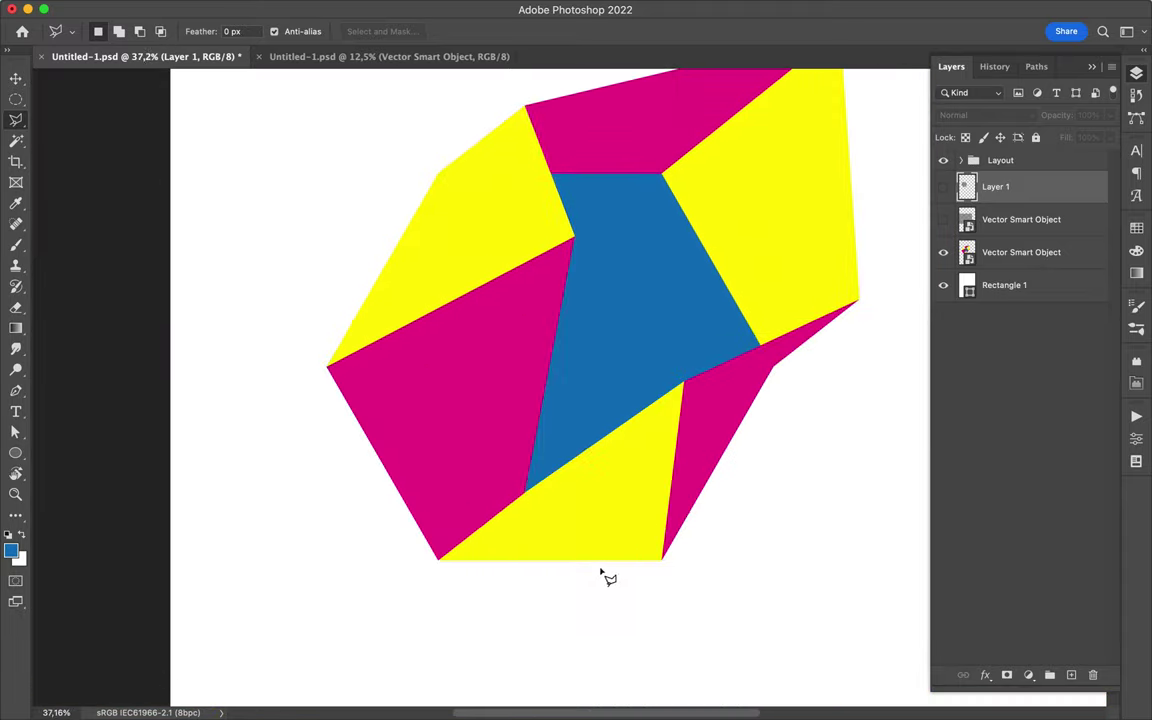
{"action": "double_click", "coordinate": [606, 574]}
{"action": "left_click", "coordinate": [1007, 676]}
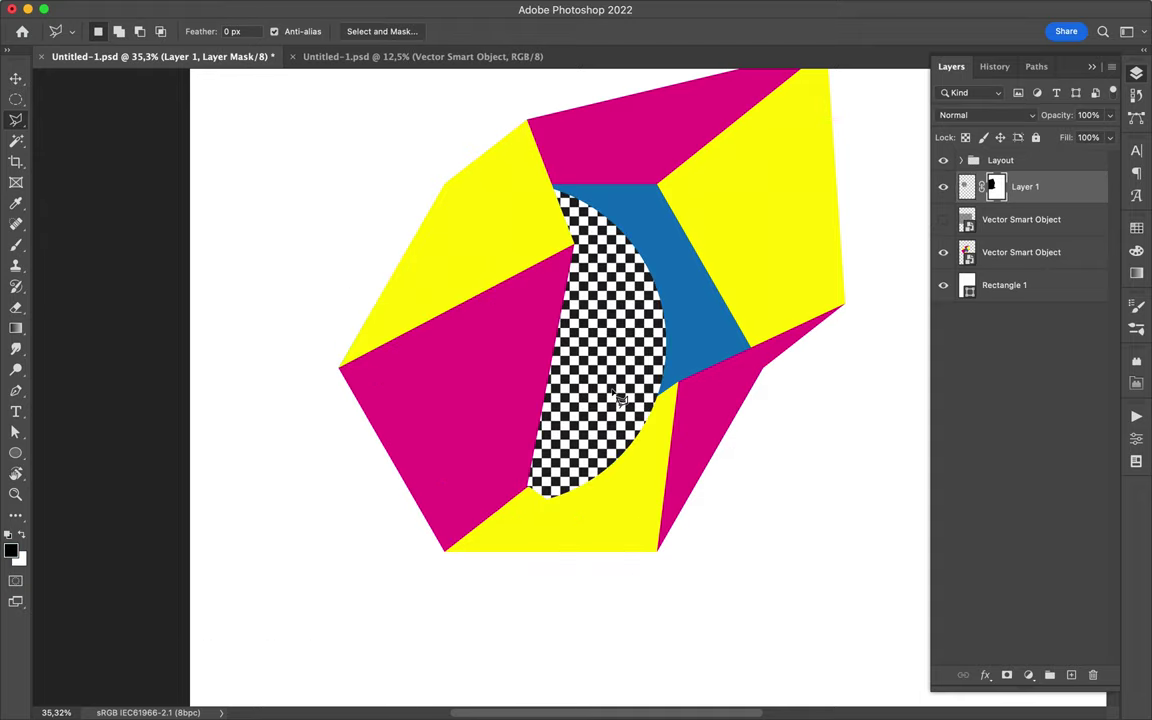
Refine the mask with more polygonal selection points along the blue facet's edge.
{"action": "key", "text": "ctrl+comma"}
{"action": "key", "text": "l"}
{"action": "scroll", "coordinate": [527, 501], "scroll_direction": "up", "scroll_amount": 2}
{"action": "scroll", "coordinate": [479, 479], "scroll_direction": "up", "scroll_amount": 3}
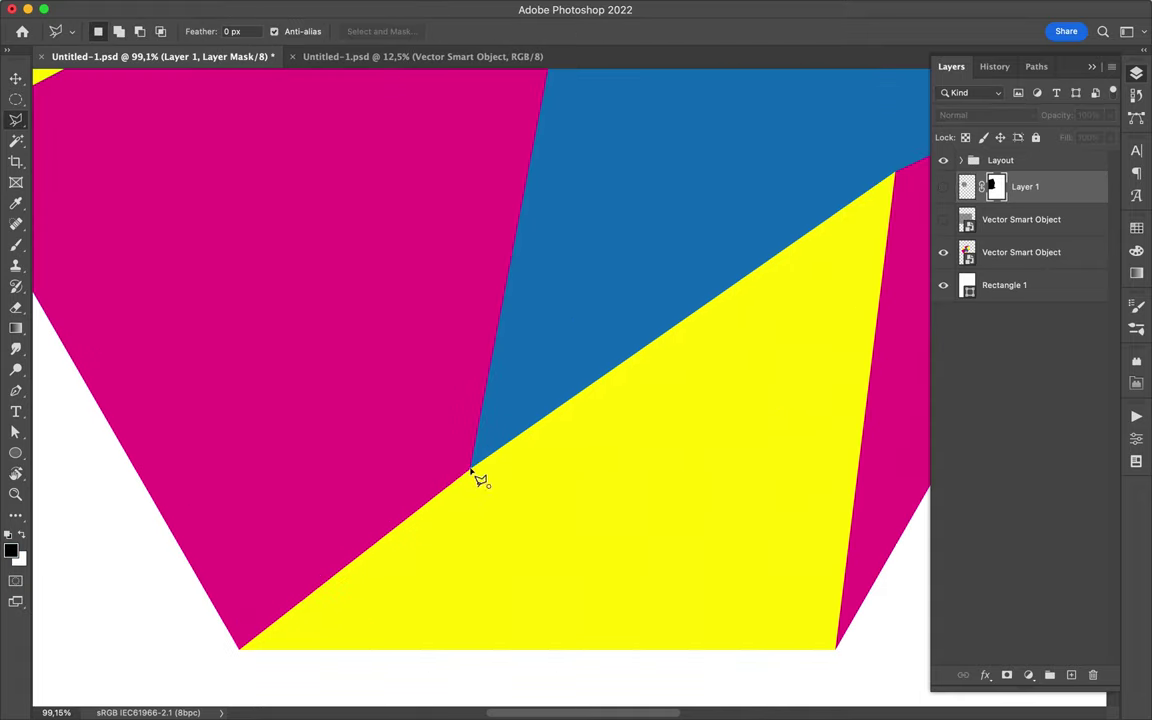
{"action": "scroll", "coordinate": [913, 172], "scroll_direction": "down", "scroll_amount": 2}
{"action": "scroll", "coordinate": [850, 397], "scroll_direction": "down", "scroll_amount": 3}
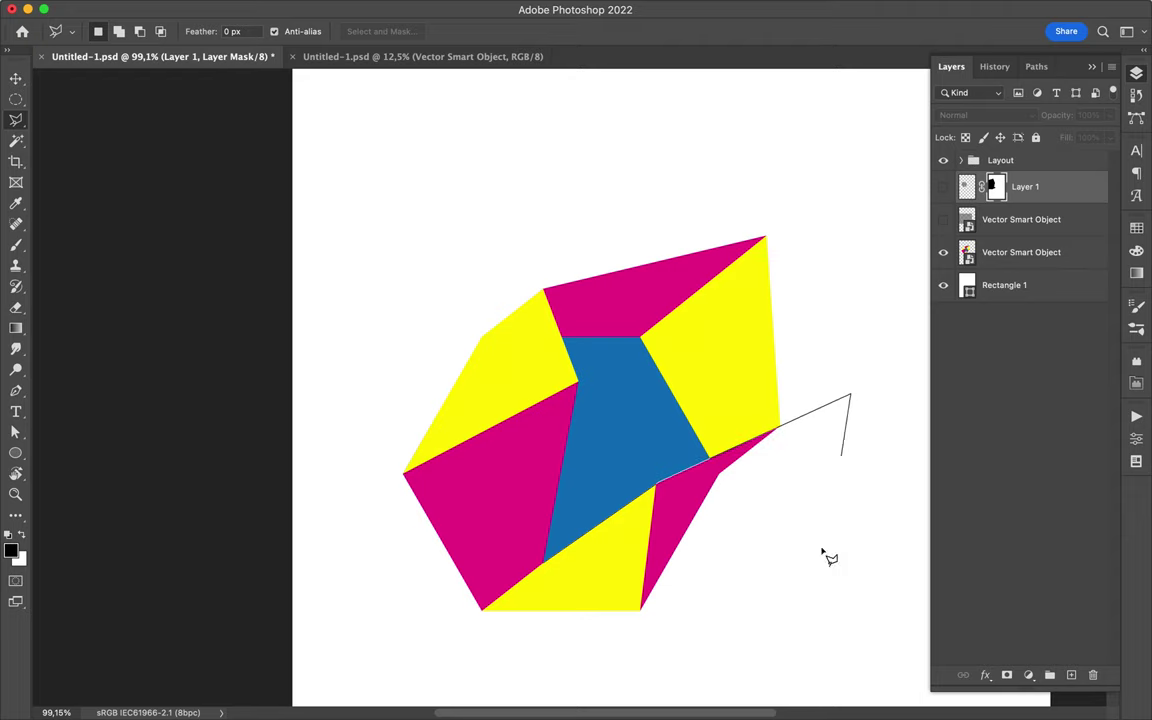
{"action": "left_click", "coordinate": [834, 686]}
{"action": "scroll", "coordinate": [834, 686], "scroll_direction": "down", "scroll_amount": 1}
{"action": "left_click", "coordinate": [578, 687]}
{"action": "key", "text": "ctrl+comma"}
Reposition the checkerboard pattern inside the facet and scale it down.
{"action": "key", "text": "b"}
{"action": "key", "text": "m"}
{"action": "left_click", "coordinate": [969, 189]}
{"action": "scroll", "coordinate": [569, 392], "scroll_direction": "up", "scroll_amount": 1}
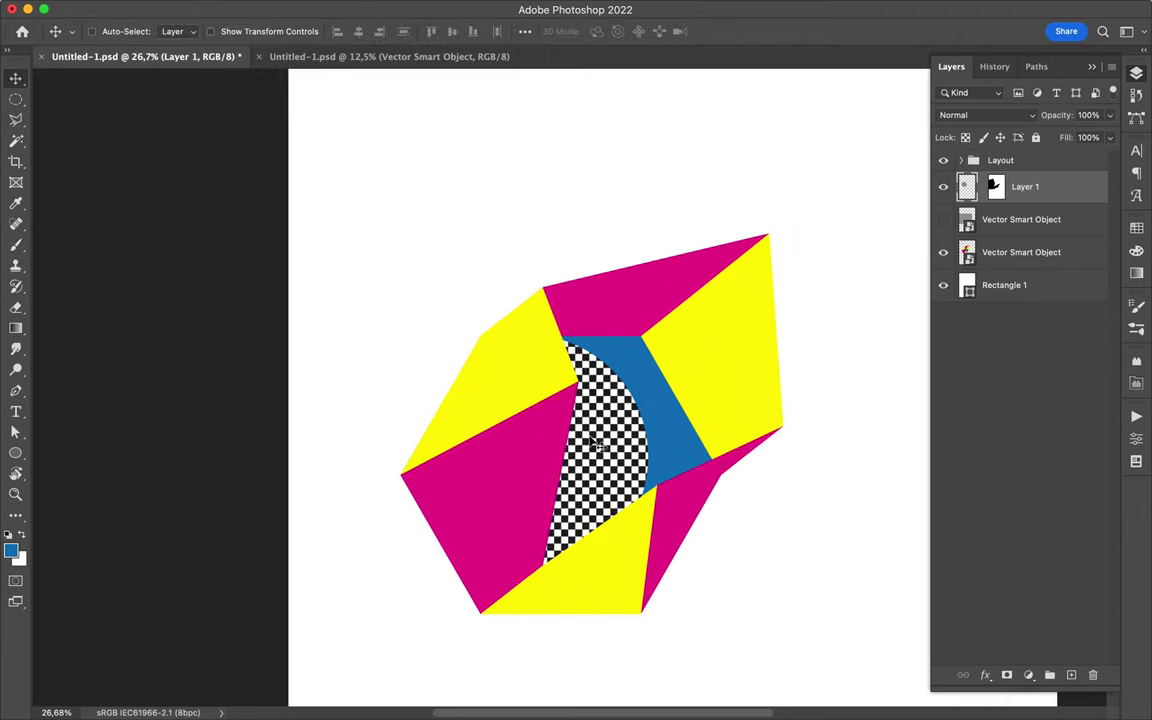
{"action": "left_click_drag", "start_coordinate": [591, 442], "coordinate": [617, 437]}
{"action": "key", "text": "ctrl+t"}
{"action": "left_click_drag", "start_coordinate": [445, 560], "coordinate": [480, 552]}
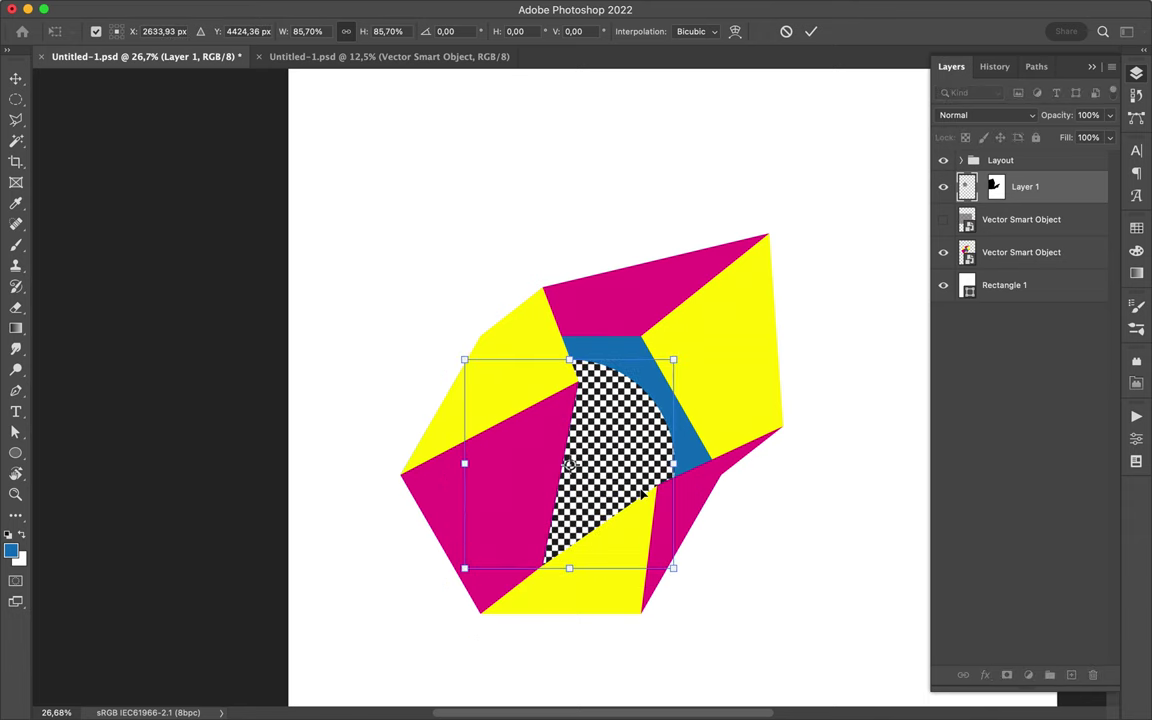
{"action": "key", "text": "Return"}
On a new layer, paint soft black shading into the circular selection with a soft round brush.
{"action": "key", "text": "ctrl+shift+alt+n"}
{"action": "key", "text": "b"}
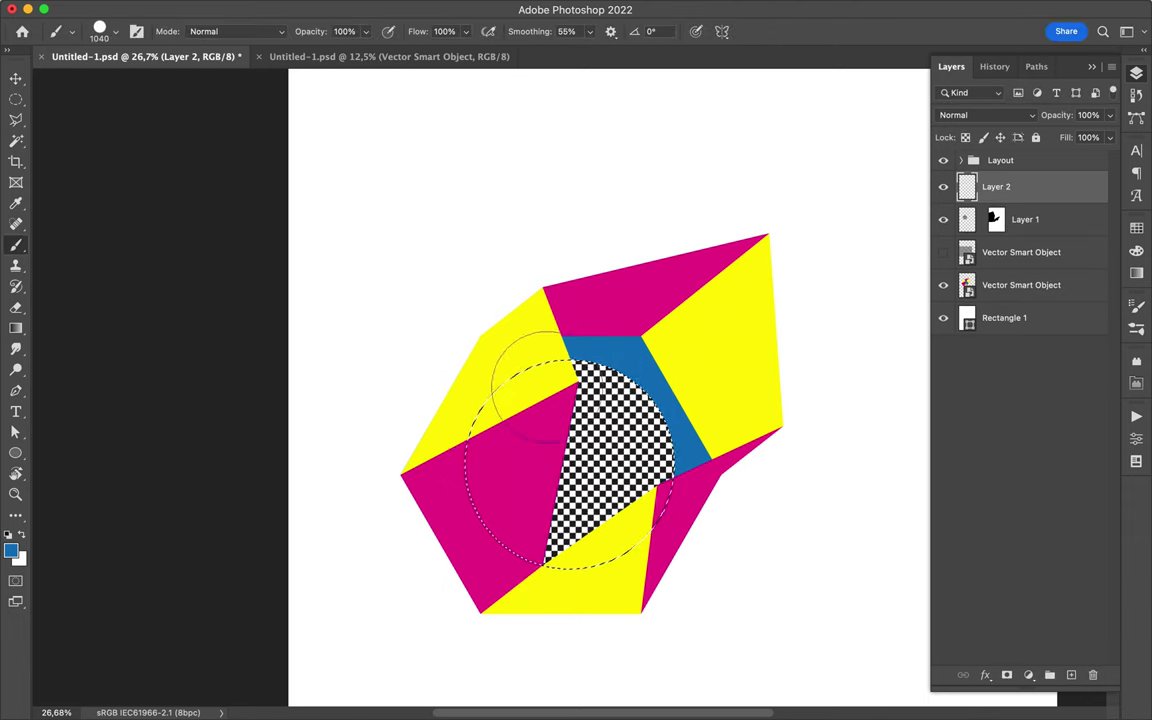
{"action": "right_click", "coordinate": [100, 105]}
{"action": "left_click", "coordinate": [110, 235]}
{"action": "key", "text": "Return"}
{"action": "mouse_move", "coordinate": [490, 350]}
{"action": "left_mouse_down"}
{"action": "mouse_move", "coordinate": [663, 518]}
{"action": "mouse_move", "coordinate": [488, 475]}
{"action": "mouse_move", "coordinate": [490, 390]}
{"action": "left_mouse_up"}
Copy the checkerboard's mask onto the shading layer and set it to Multiply with 51% fill.
{"action": "key", "text": "v"}
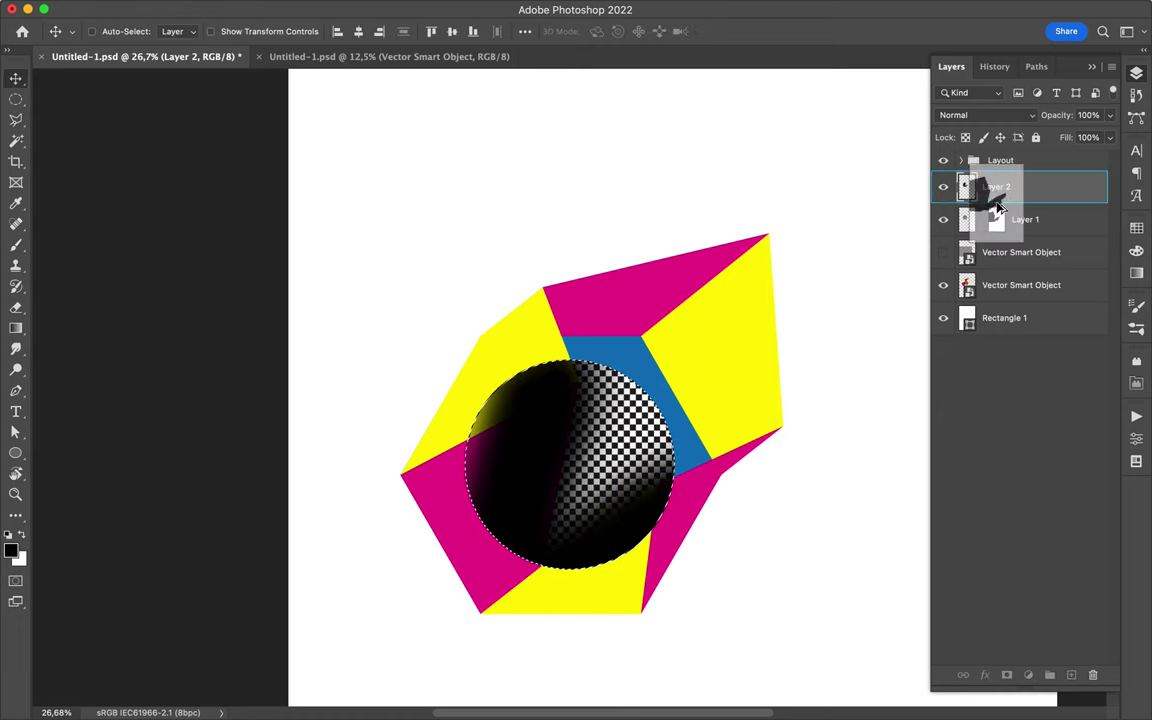
{"action": "left_click_drag", "start_coordinate": [998, 208], "coordinate": [990, 187]}
{"action": "key", "text": "ctrl+d"}
{"action": "left_click", "coordinate": [985, 115]}
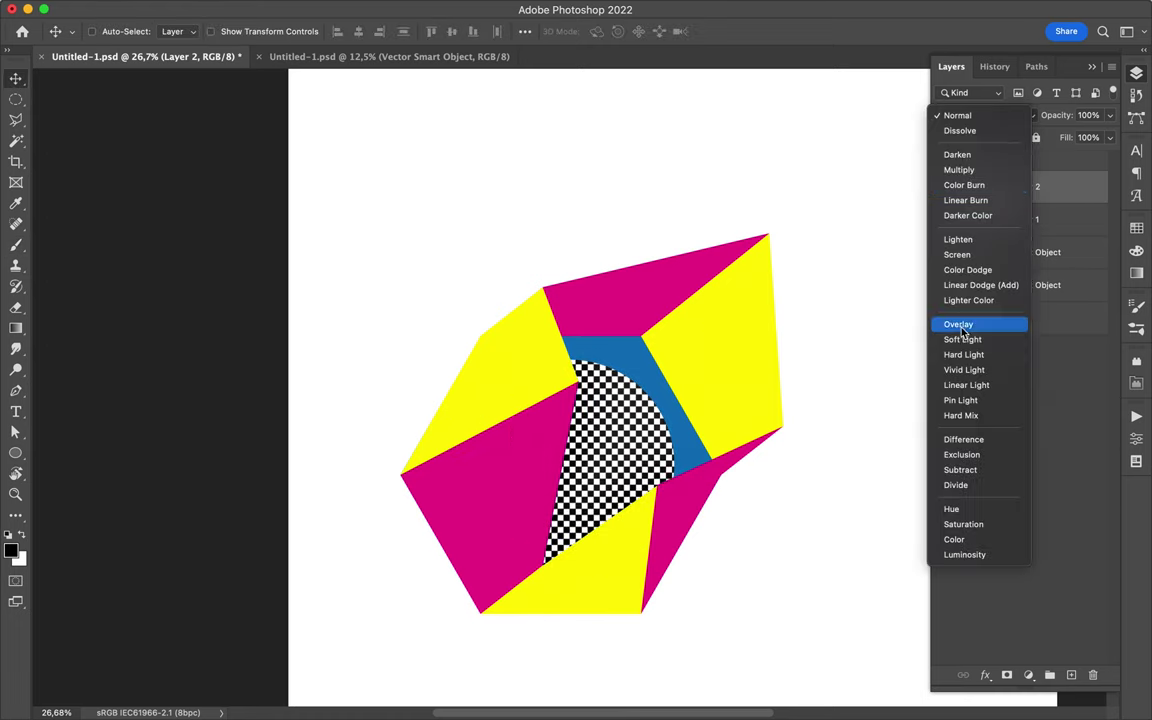
{"action": "left_click", "coordinate": [959, 170]}
{"action": "left_click", "coordinate": [1109, 137]}
{"action": "left_click_drag", "start_coordinate": [1108, 160], "coordinate": [1073, 163]}
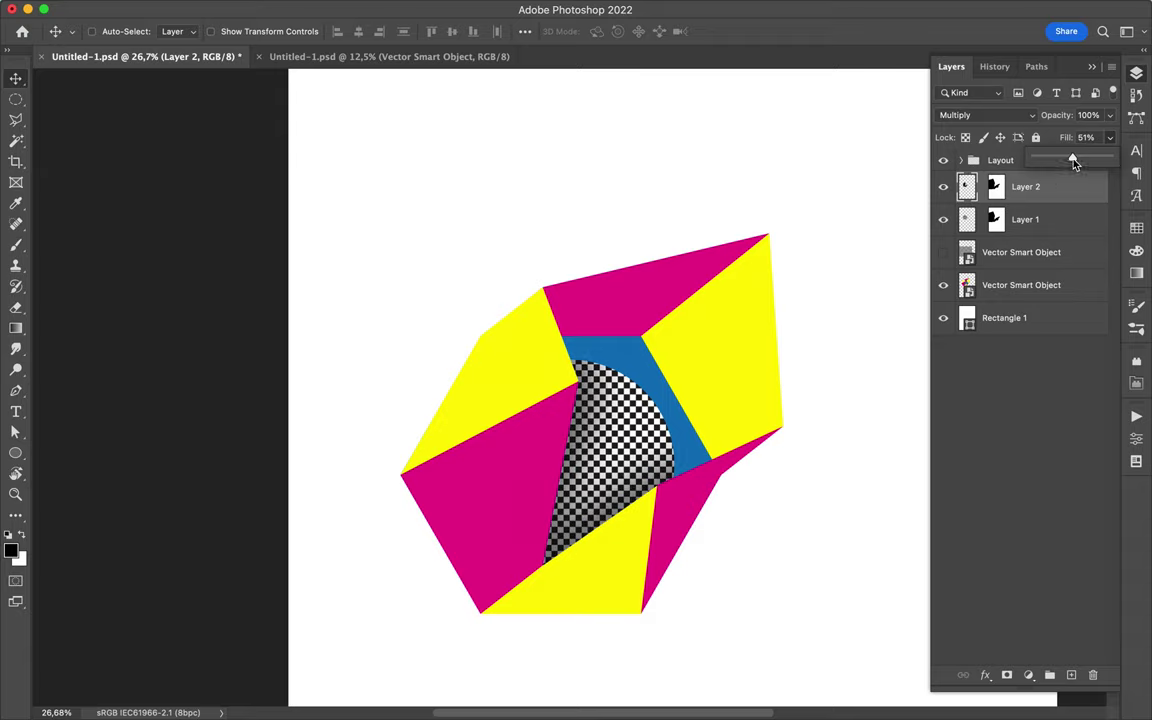
Move the large checkerboard onto the page behind the shape and rotate it upright.
{"action": "key", "text": "e"}
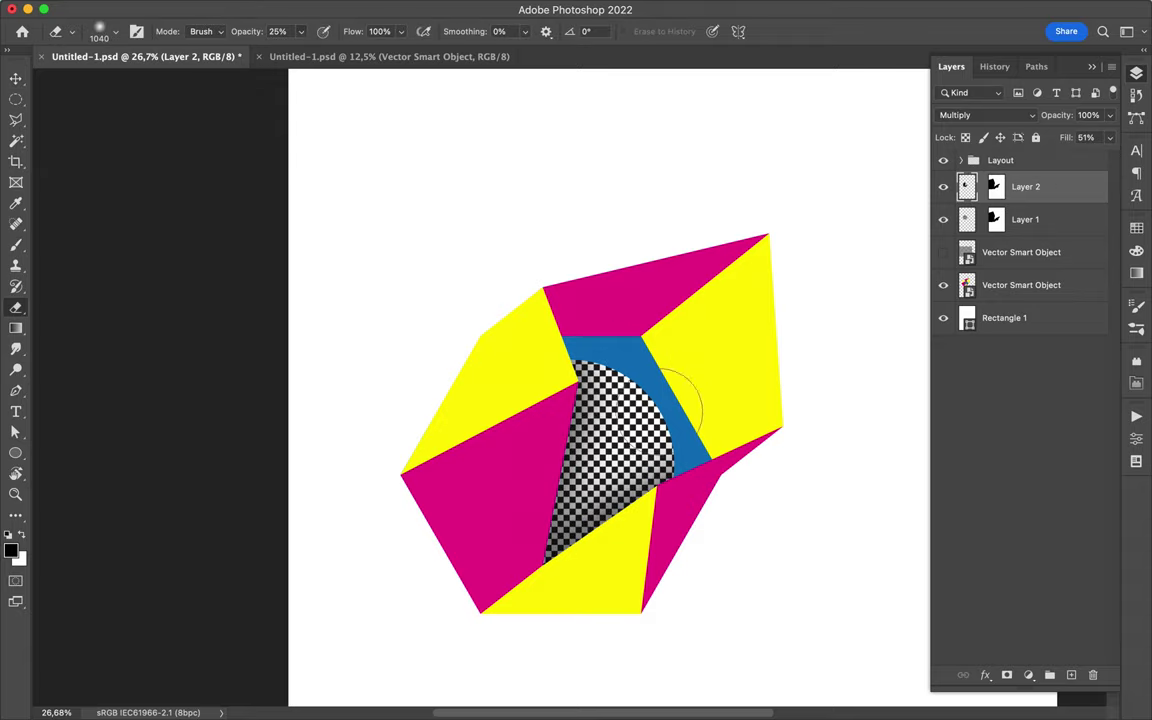
{"action": "scroll", "coordinate": [862, 342], "scroll_direction": "down", "scroll_amount": 3}
{"action": "mouse_move", "coordinate": [551, 413]}
{"action": "left_mouse_down"}
{"action": "mouse_move", "coordinate": [814, 459]}
{"action": "mouse_move", "coordinate": [494, 450]}
{"action": "left_mouse_up"}
{"action": "key", "text": "ctrl+t"}
{"action": "key", "text": "Return"}
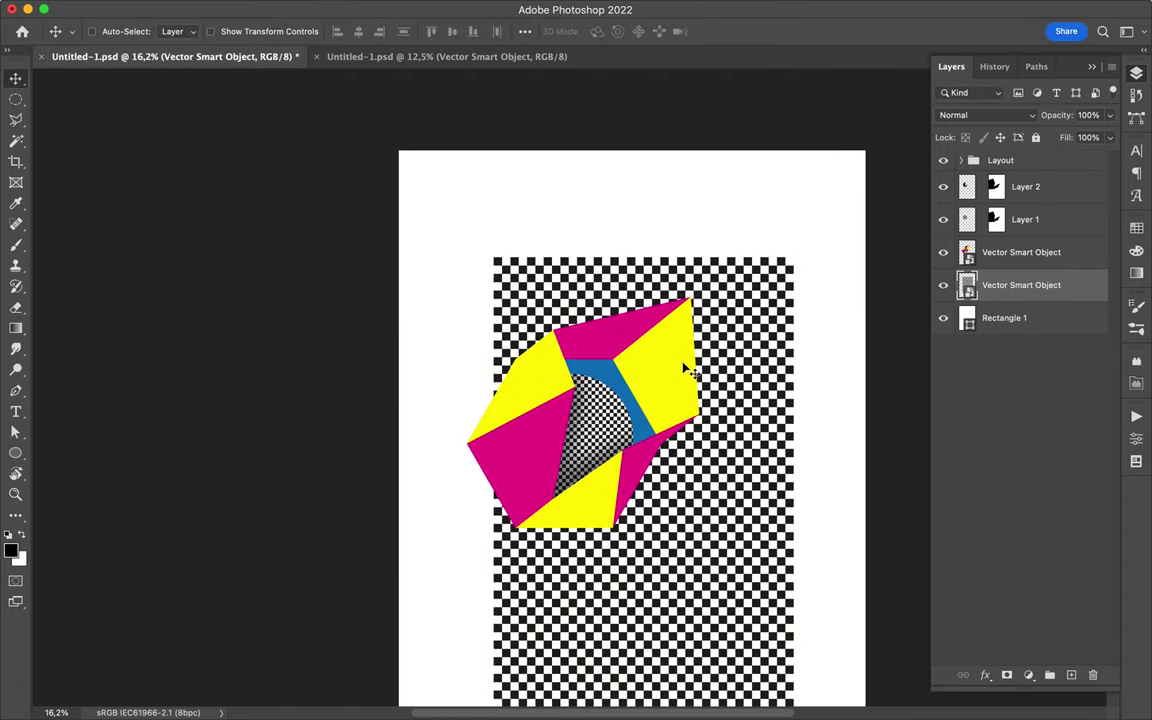
Add a new layer above the checkerboard for the drop shadow, using a brush.
{"action": "left_click", "coordinate": [1071, 674]}
{"action": "key", "text": "b"}
{"action": "right_click", "coordinate": [540, 485]}
{"action": "key", "text": "Return"}
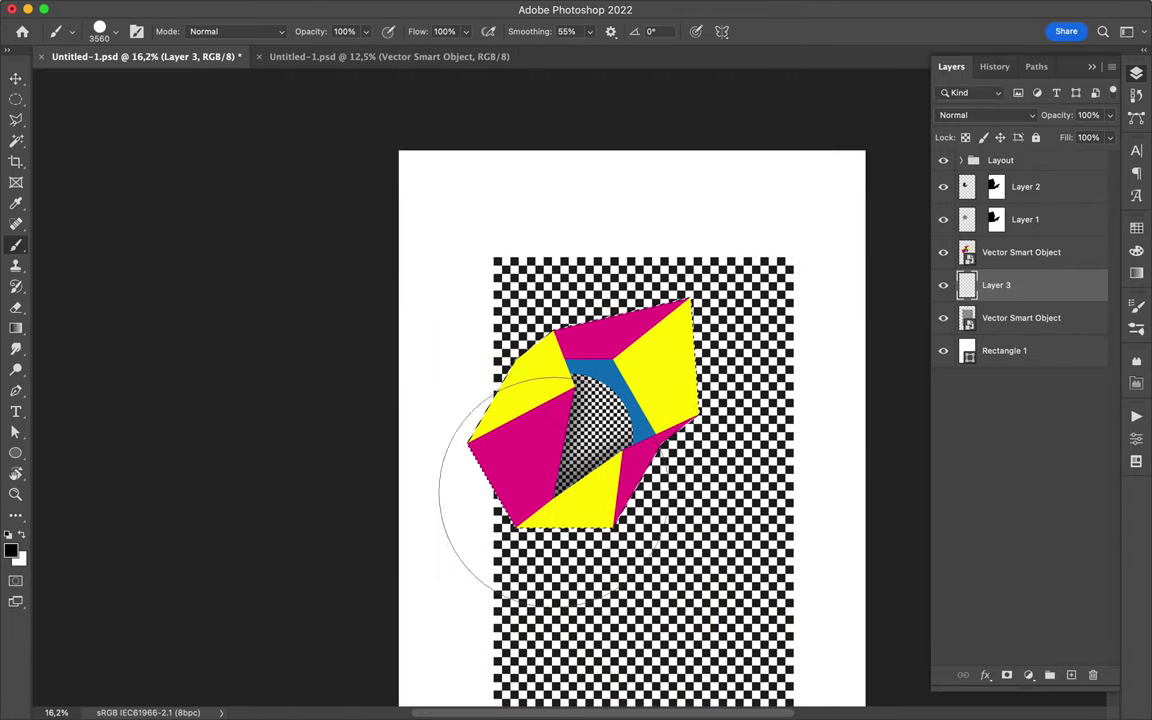
{"action": "key", "text": "m"}
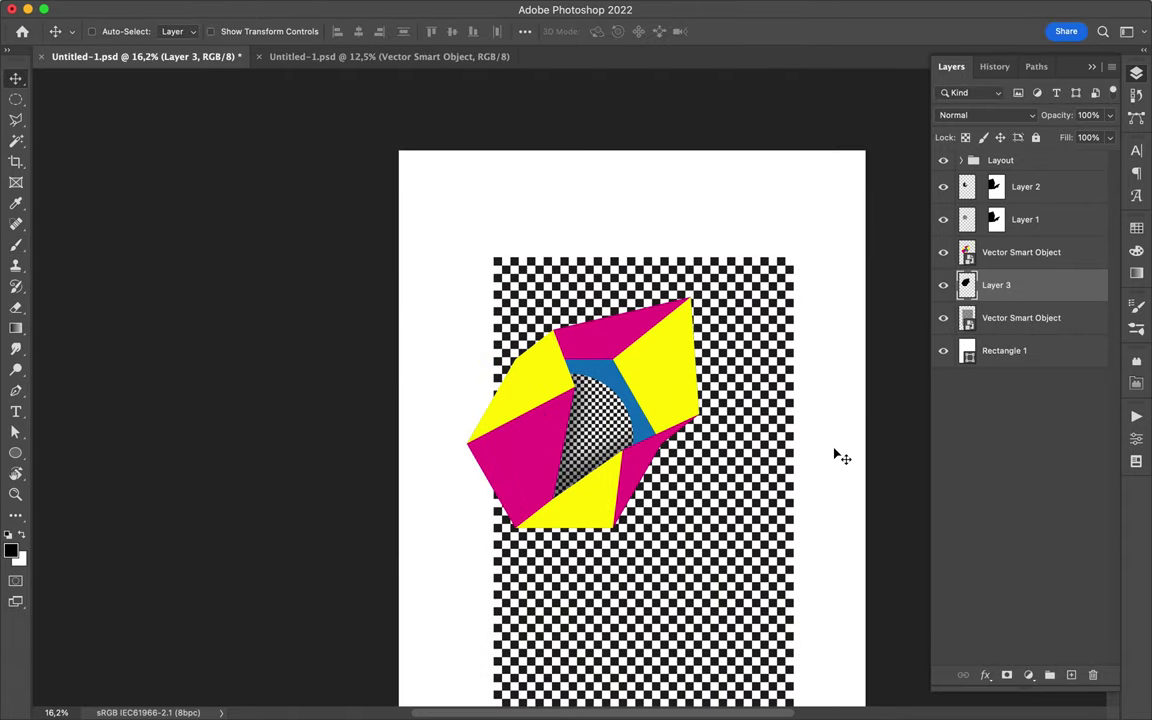
Gaussian-blur the painted shadow and set it to Multiply with 37% fill.
{"action": "left_click", "coordinate": [369, 9]}
{"action": "mouse_move", "coordinate": [376, 215]}
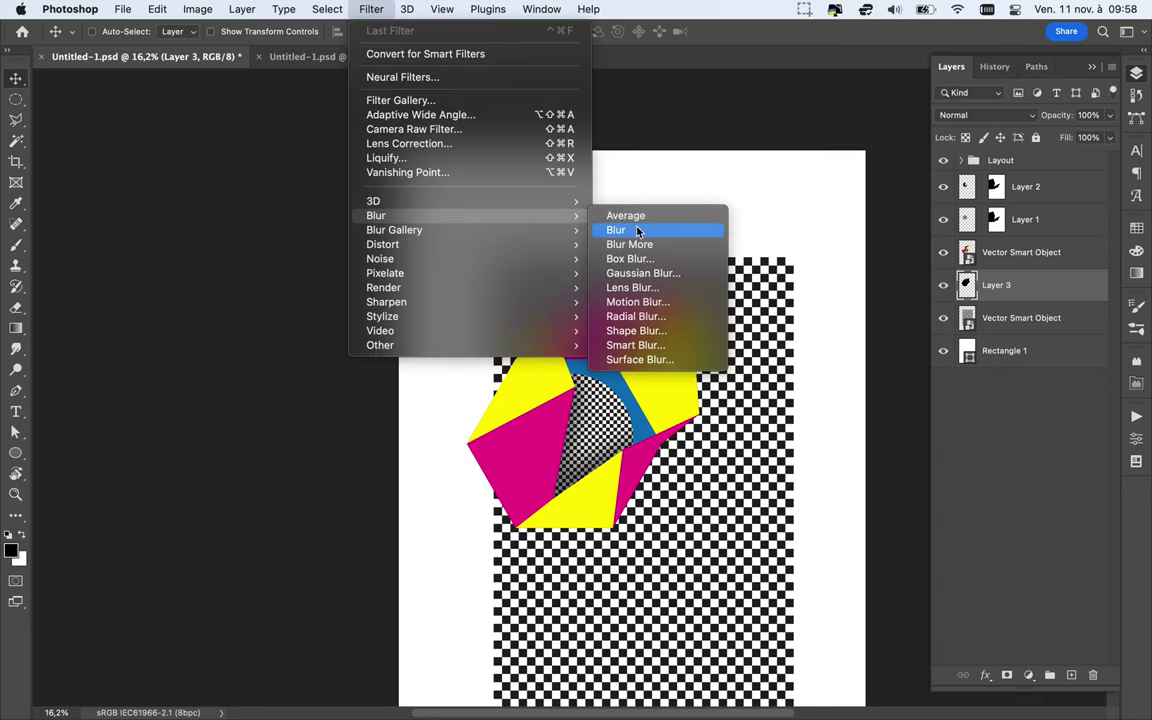
{"action": "left_click", "coordinate": [643, 273]}
{"action": "left_click", "coordinate": [1046, 113]}
{"action": "left_click", "coordinate": [985, 115]}
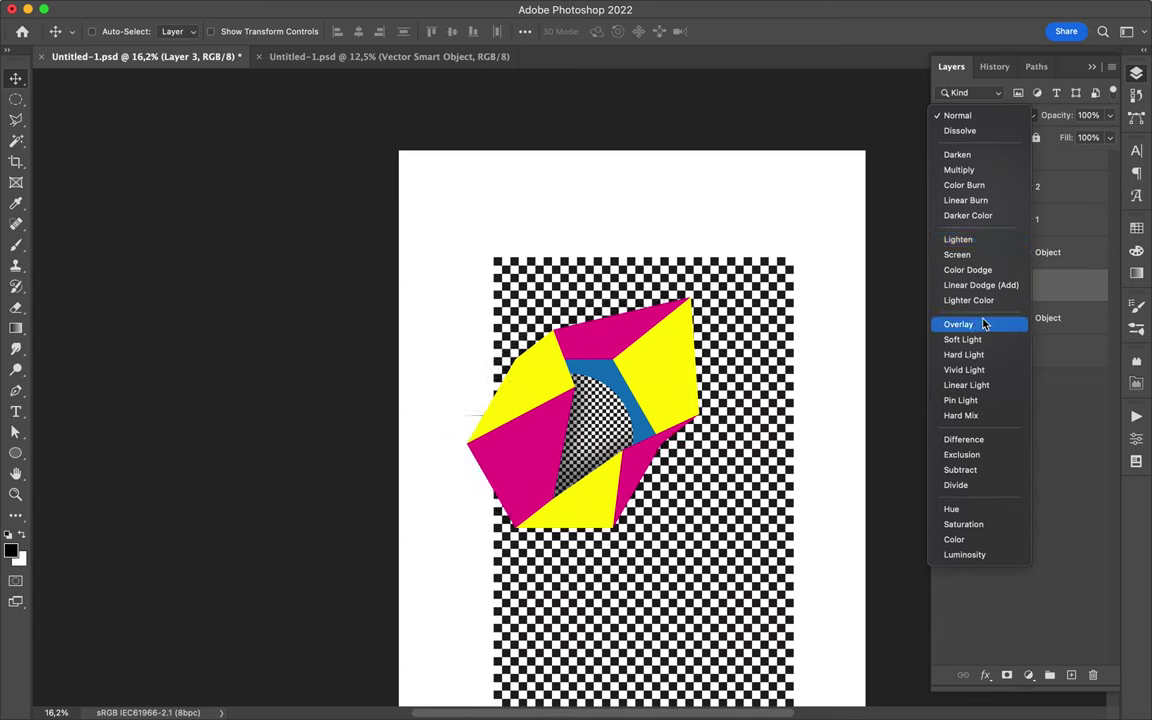
{"action": "left_click", "coordinate": [985, 169]}
{"action": "left_click_drag", "start_coordinate": [1110, 137], "coordinate": [1063, 158]}
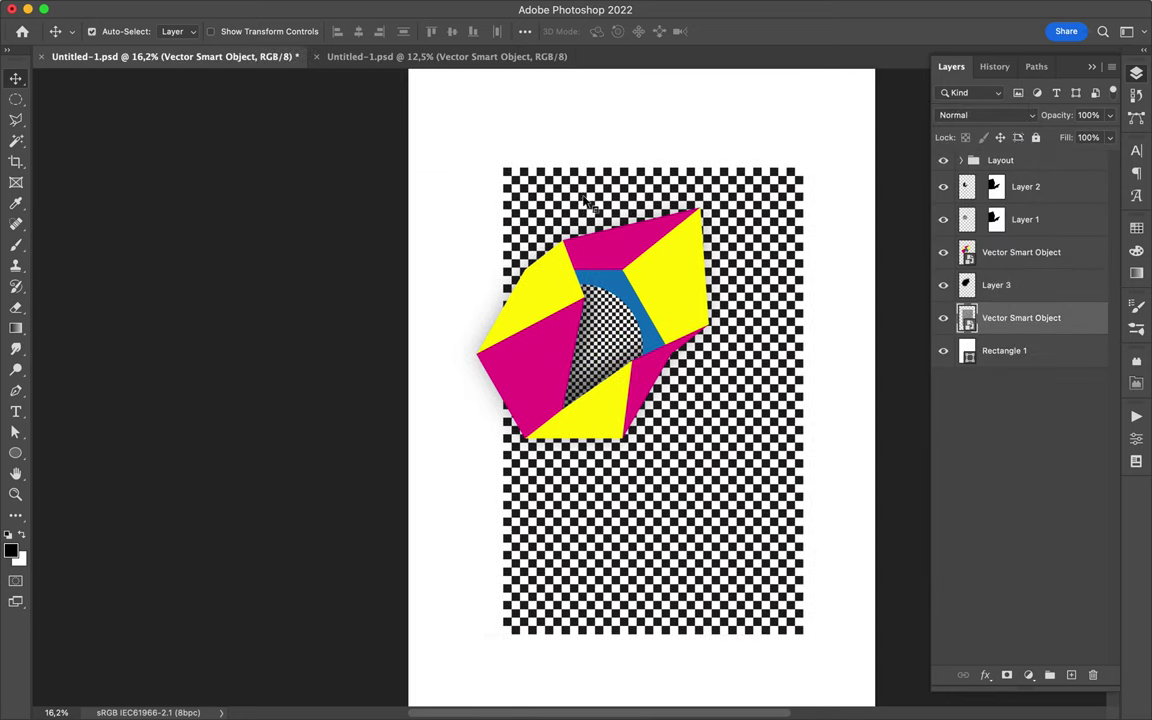
Rasterize the checkerboard, copy the diagonal corner to a new layer, and delete the selected strip.
{"action": "left_click", "coordinate": [478, 132]}
{"action": "key", "text": "ctrl+j"}
{"action": "right_click", "coordinate": [1021, 318]}
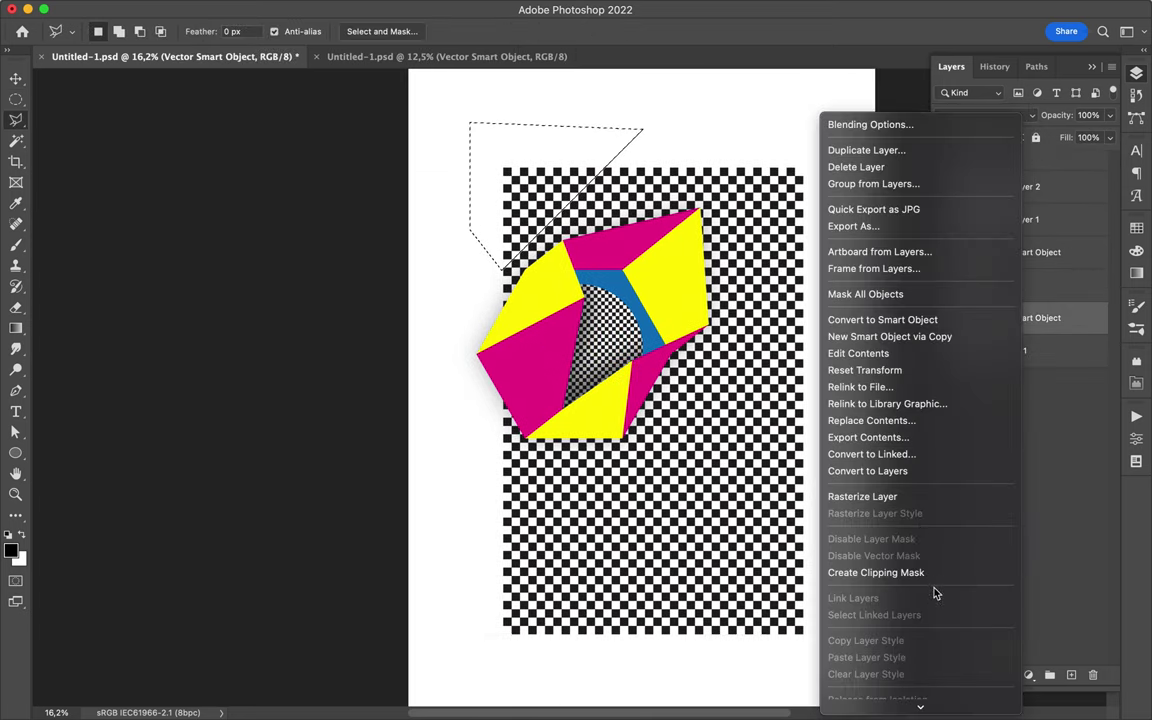
{"action": "left_click", "coordinate": [866, 496]}
{"action": "key", "text": "ctrl+j"}
{"action": "left_click_drag", "start_coordinate": [491, 171], "coordinate": [563, 160]}
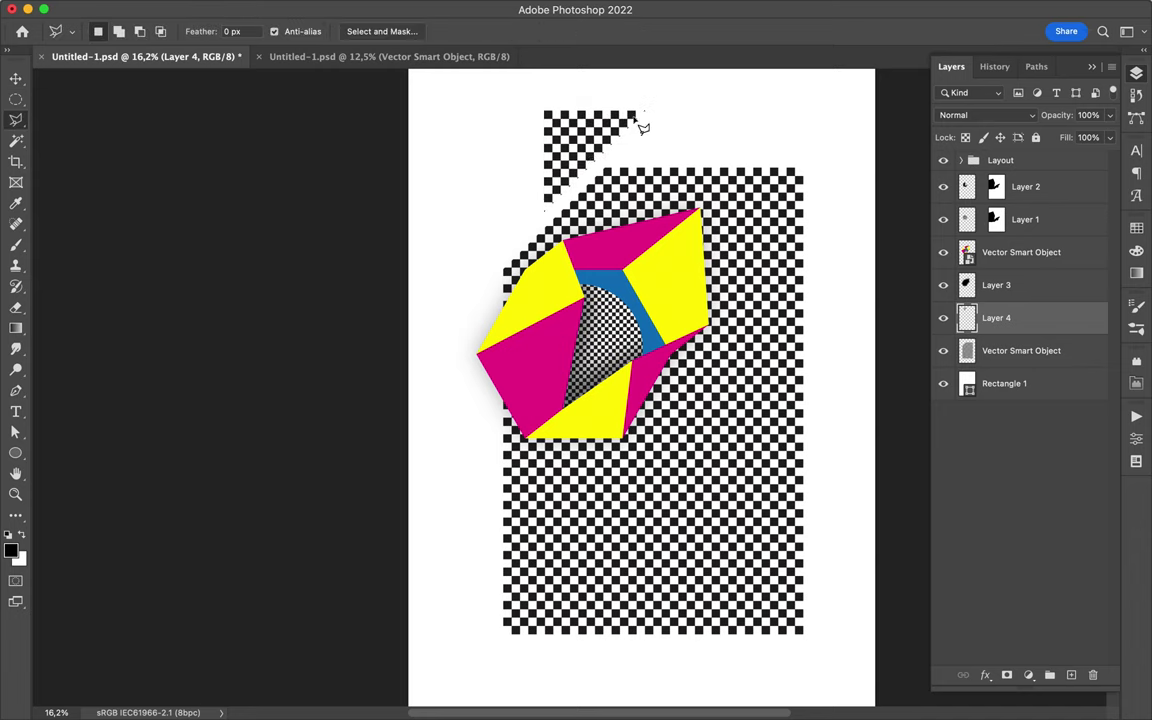
{"action": "key", "text": "Delete"}
{"action": "left_click", "coordinate": [665, 150]}
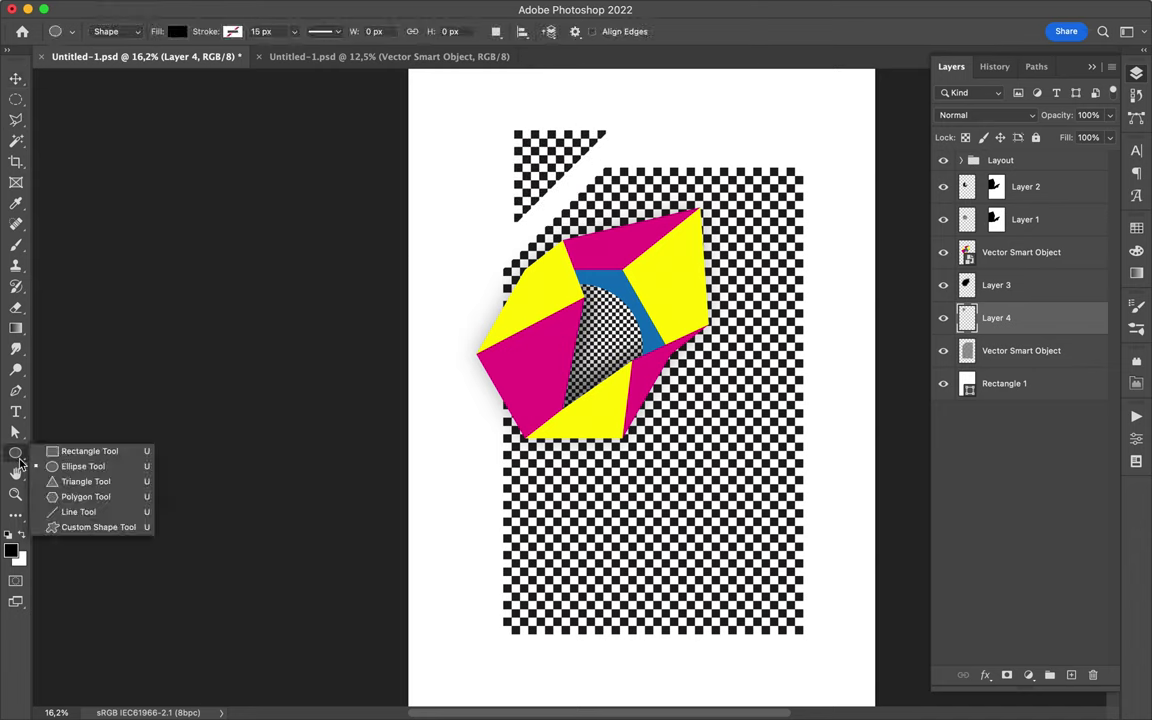
Draw a magenta rounded bar on the checkerboard's right side and rotate it 45°.
{"action": "left_click_drag", "start_coordinate": [706, 553], "coordinate": [706, 553]}
{"action": "left_click", "coordinate": [624, 31]}
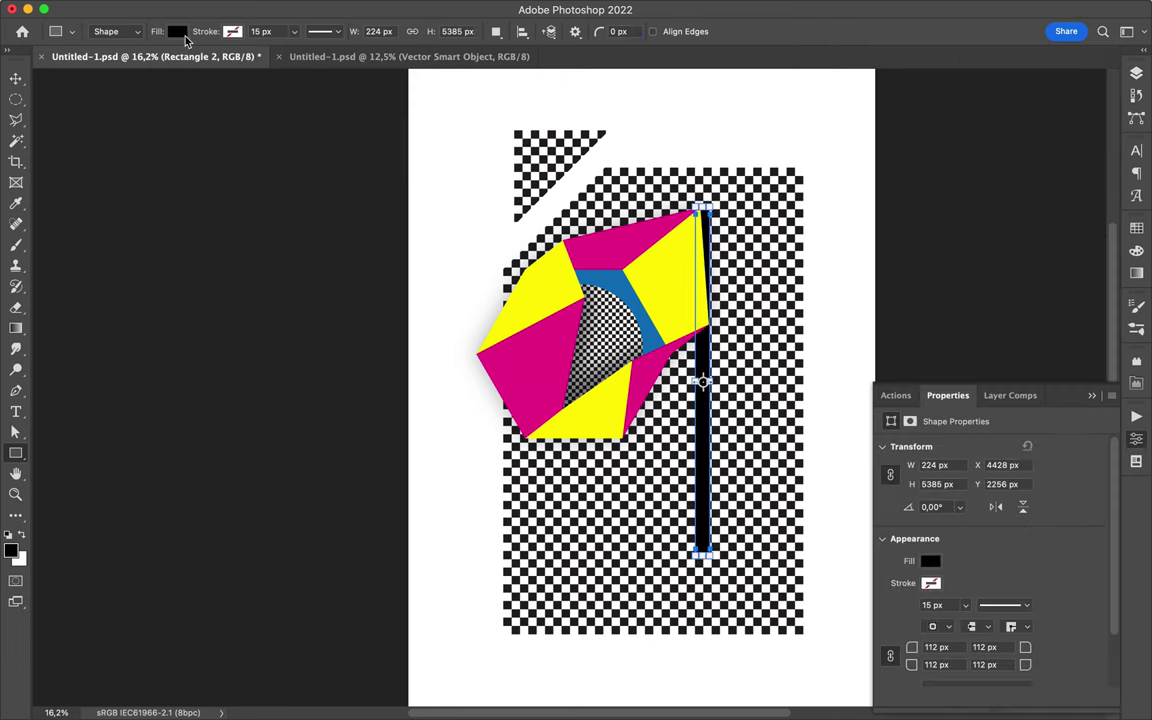
{"action": "left_click", "coordinate": [167, 33]}
{"action": "left_click", "coordinate": [70, 75]}
{"action": "key", "text": "v"}
{"action": "key", "text": "ctrl+t"}
{"action": "left_click_drag", "start_coordinate": [702, 380], "coordinate": [740, 490]}
{"action": "mouse_move", "coordinate": [740, 381]}
{"action": "left_mouse_down", "text": "shift"}
{"action": "mouse_move", "coordinate": [815, 410]}
{"action": "mouse_move", "coordinate": [775, 317]}
{"action": "mouse_move", "coordinate": [775, 382]}
{"action": "left_mouse_up", "text": "shift"}
{"action": "key", "text": "Return"}
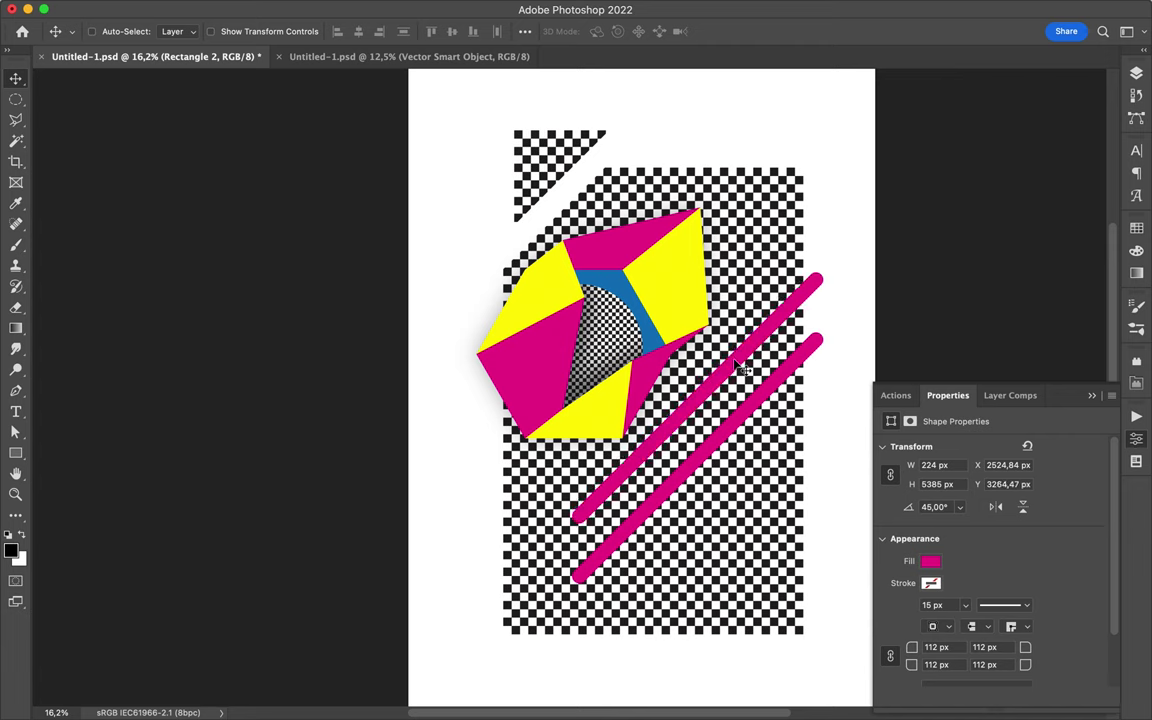
Duplicate the bar twice, fill the copies yellow and blue, and move all three down.
{"action": "key", "text": "a"}
{"action": "left_click", "coordinate": [234, 31]}
{"action": "left_click", "coordinate": [147, 115]}
{"action": "key", "text": "v"}
{"action": "left_click_drag", "start_coordinate": [735, 435], "coordinate": [735, 480], "text": "alt"}
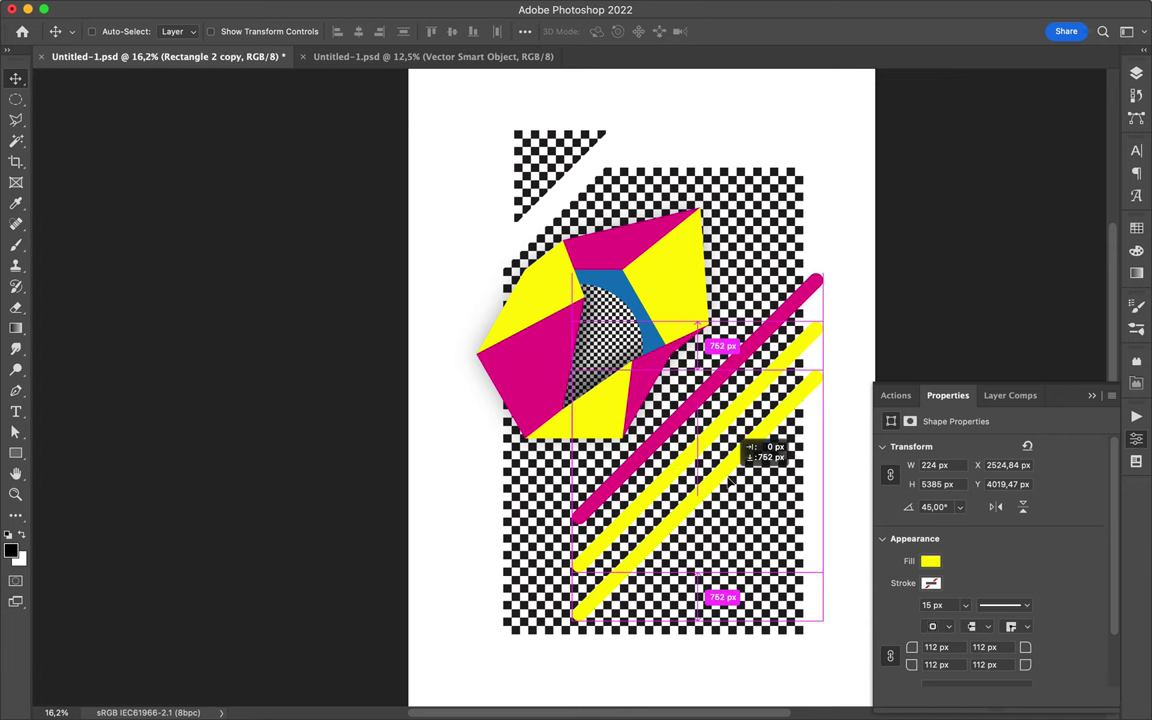
{"action": "key", "text": "a"}
{"action": "left_click", "coordinate": [234, 31]}
{"action": "left_click", "coordinate": [160, 115]}
{"action": "key", "text": "v"}
{"action": "left_click_drag", "start_coordinate": [698, 410], "coordinate": [698, 443]}
Draw a blue circle at the checkerboard's left edge and place a half-size copy at top right.
{"action": "key", "text": "u"}
{"action": "right_click", "coordinate": [15, 453]}
{"action": "left_click", "coordinate": [72, 464]}
{"action": "left_click_drag", "start_coordinate": [466, 454], "coordinate": [543, 531]}
{"action": "key", "text": "v"}
{"action": "mouse_move", "coordinate": [504, 489]}
{"action": "left_mouse_down", "text": "alt"}
{"action": "mouse_move", "coordinate": [860, 237]}
{"action": "mouse_move", "coordinate": [815, 252]}
{"action": "left_mouse_up", "text": "alt"}
{"action": "key", "text": "ctrl+t"}
{"action": "key", "text": "Return"}
{"action": "mouse_move", "coordinate": [762, 284]}
{"action": "left_mouse_down"}
{"action": "mouse_move", "coordinate": [795, 246]}
{"action": "mouse_move", "coordinate": [655, 168]}
{"action": "left_mouse_up"}
Make the top-right circle magenta and add a smaller yellow circle copy.
{"action": "key", "text": "a"}
{"action": "left_click", "coordinate": [239, 31]}
{"action": "left_click", "coordinate": [152, 117]}
{"action": "key", "text": "ctrl+t"}
{"action": "left_click", "coordinate": [138, 117]}
{"action": "key", "text": "v"}
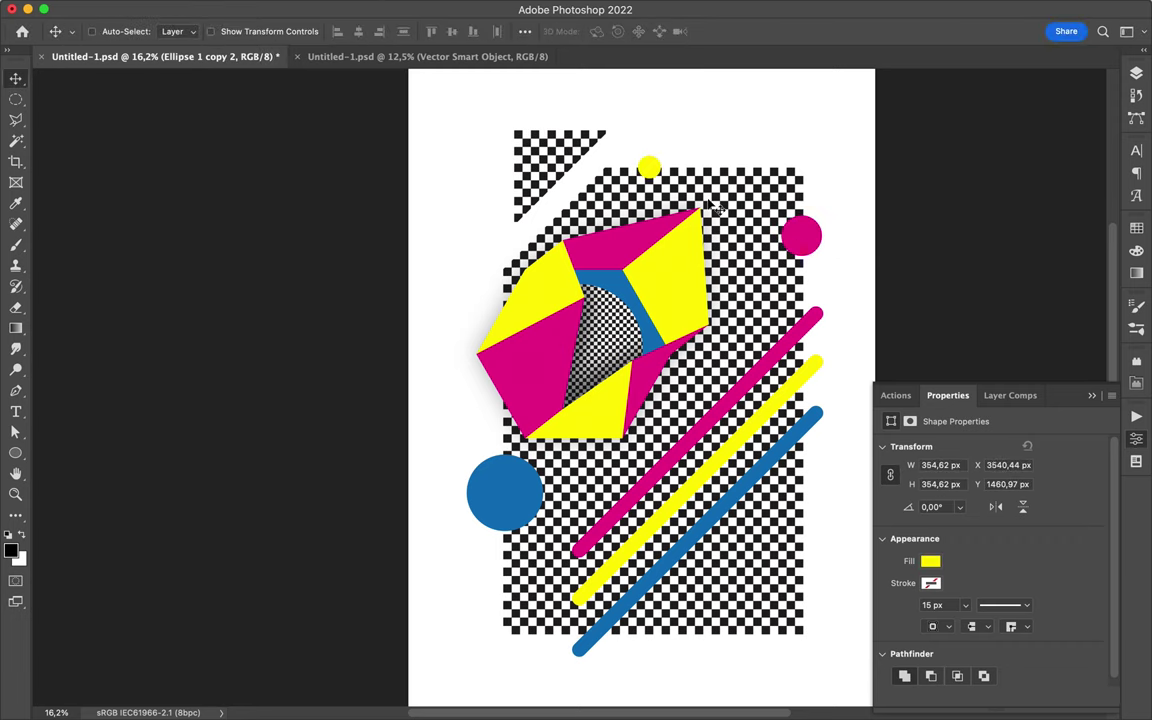
Sample black from the canvas and draw a black square over the bars.
{"action": "key", "text": "i"}
{"action": "left_click", "coordinate": [673, 208]}
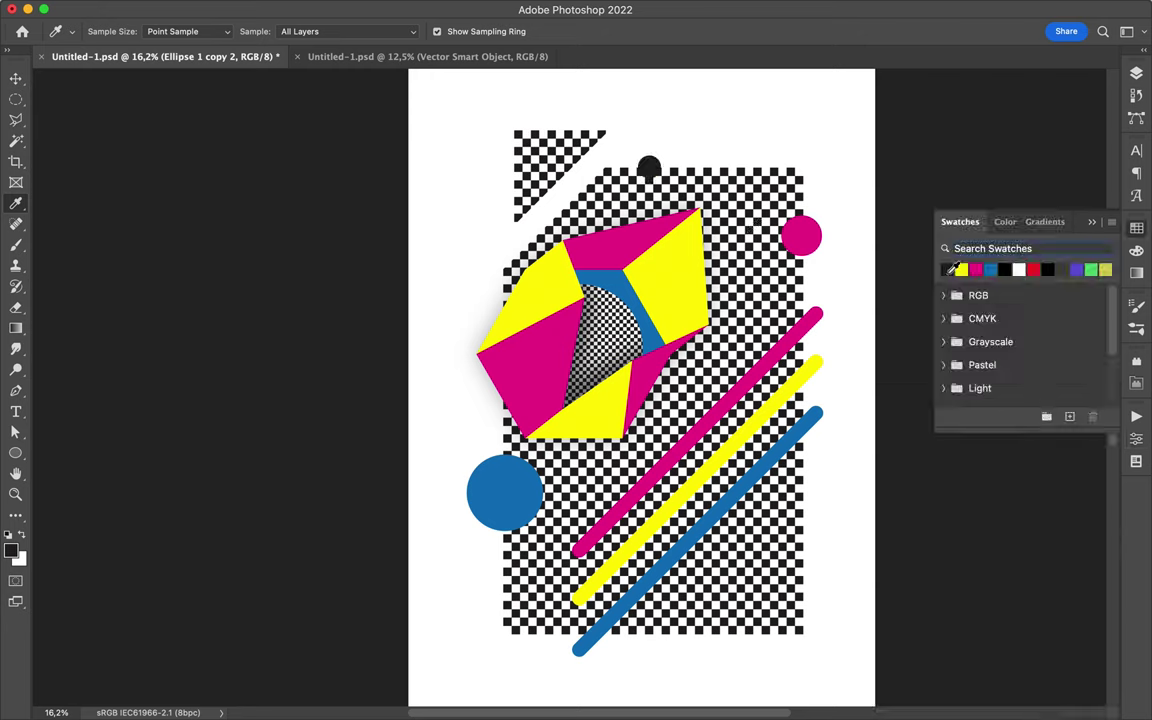
{"action": "key", "text": "u"}
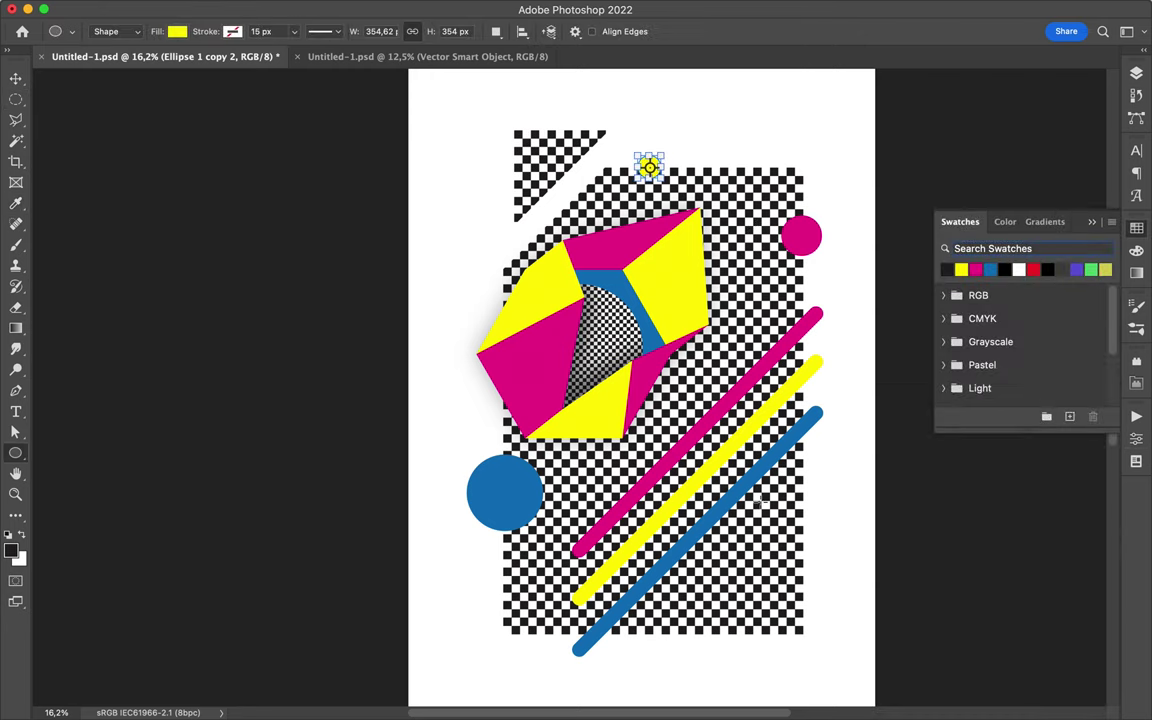
{"action": "left_click_drag", "start_coordinate": [772, 534], "coordinate": [772, 534]}
{"action": "left_click", "coordinate": [177, 31]}
{"action": "left_click", "coordinate": [141, 116]}
Move the black square up and left and resize it.
{"action": "key", "text": "v"}
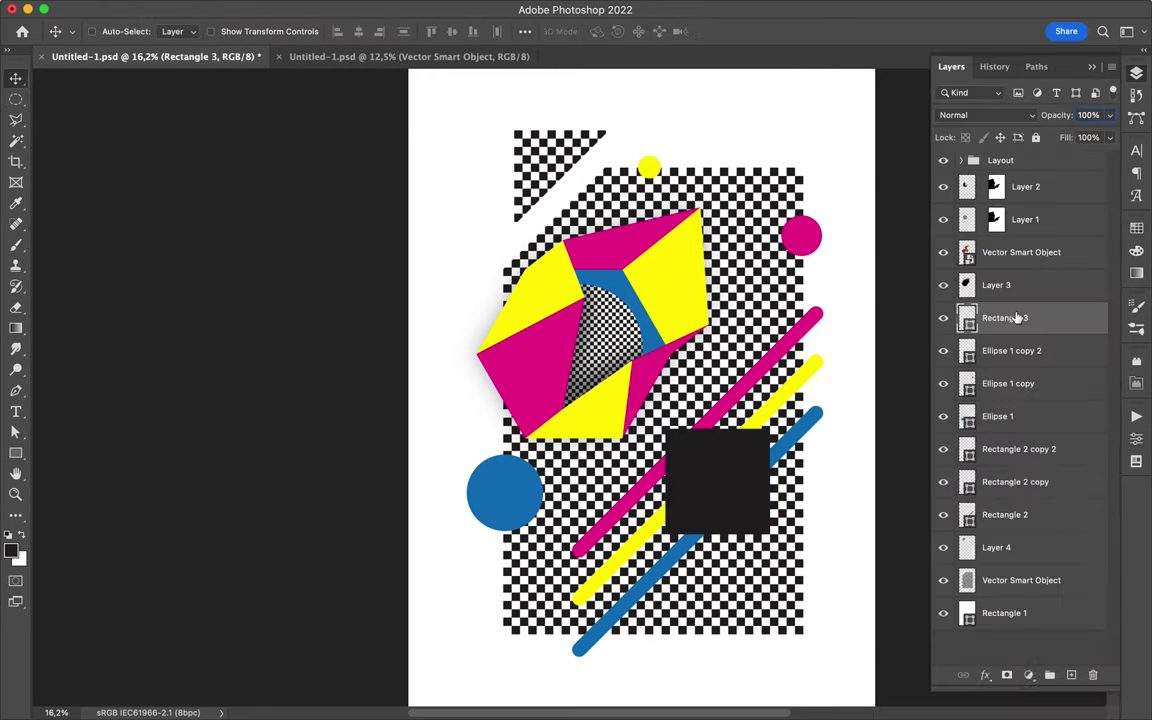
{"action": "left_click_drag", "start_coordinate": [740, 455], "coordinate": [726, 390]}
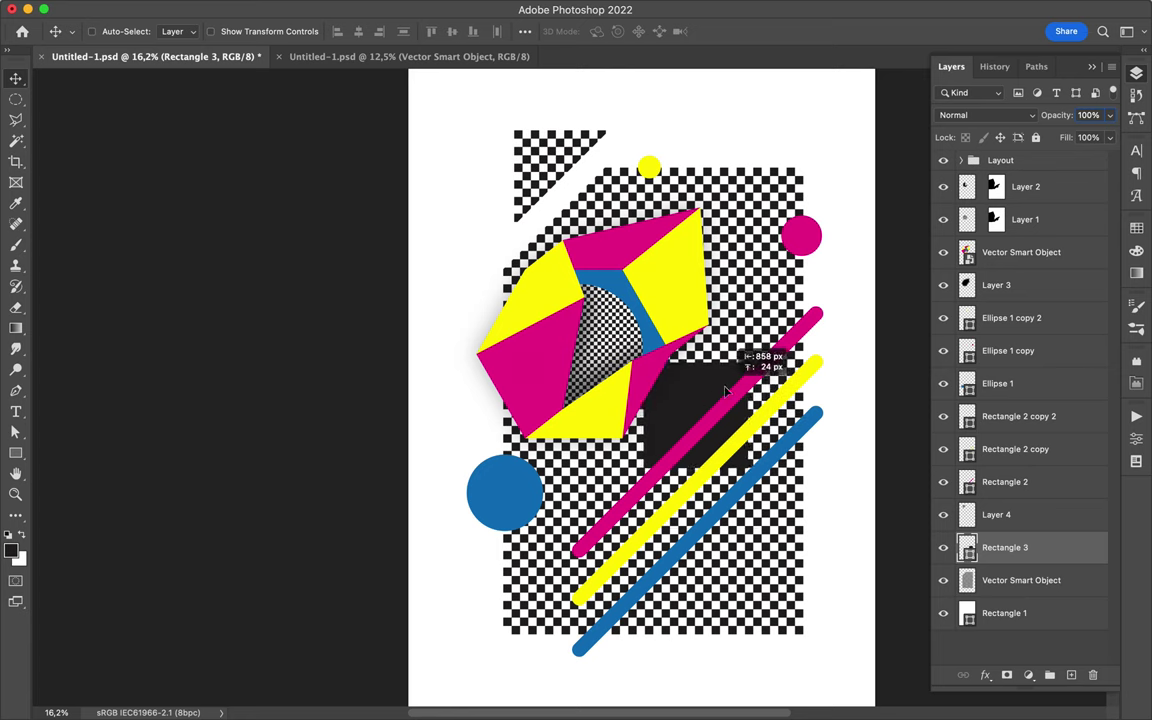
{"action": "key", "text": "ctrl+t"}
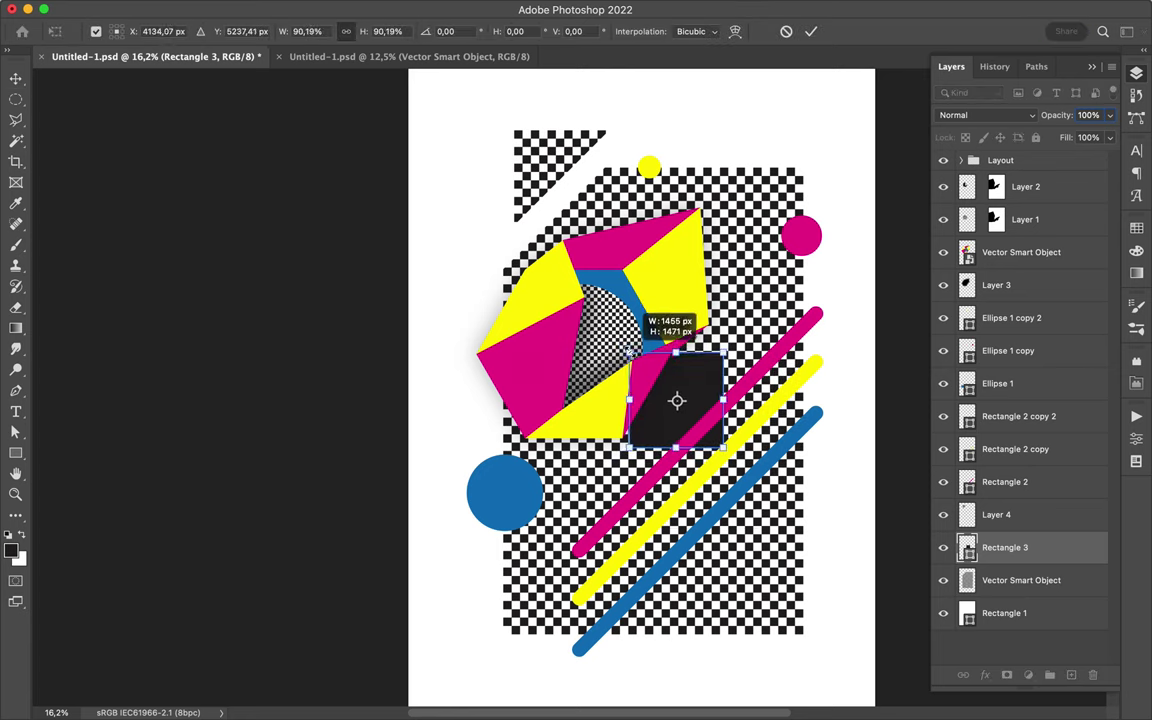
{"action": "key", "text": "Return"}
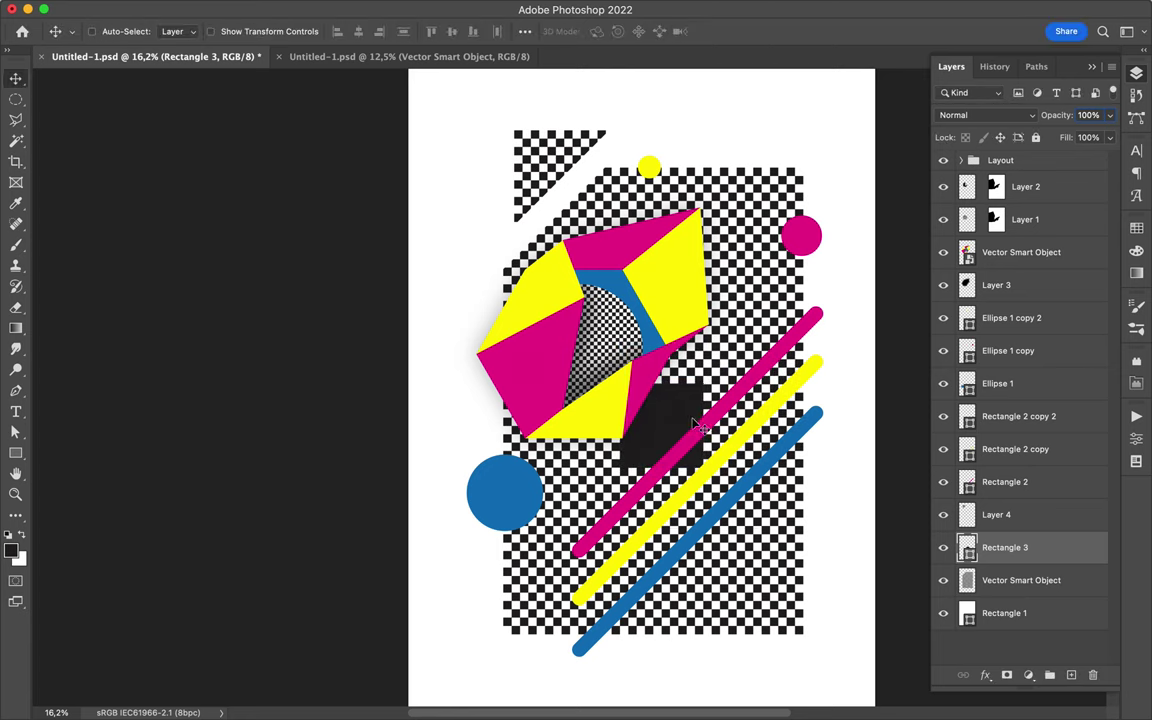
Select Ellipse 1 and Ellipse 1 copy and add a new empty layer above them.
{"action": "left_click", "coordinate": [806, 228], "text": "ctrl"}
{"action": "left_click", "coordinate": [651, 170], "text": "ctrl+shift"}
{"action": "key", "text": "ctrl+shift+alt+n"}
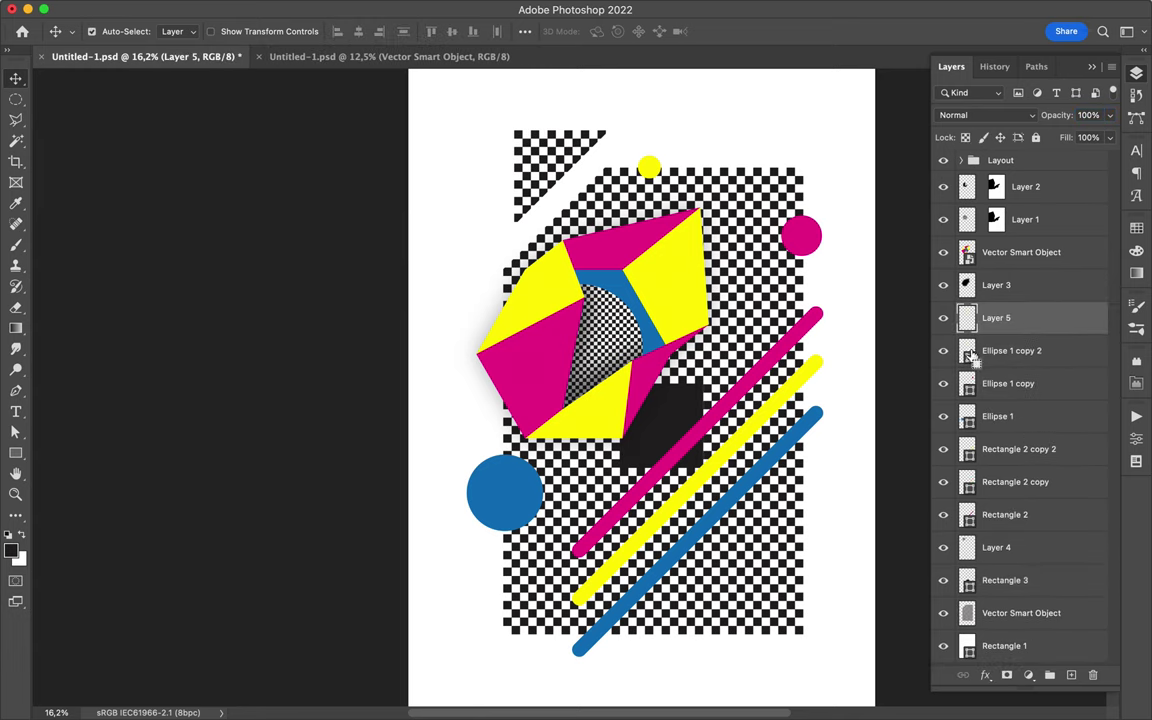
Paint black shapes over the three circles on Layer 5, Gaussian-blur them at about 88, and select the bar layers.
{"action": "key", "text": "b"}
{"action": "left_click_drag", "start_coordinate": [488, 424], "coordinate": [681, 116]}
{"action": "left_click", "coordinate": [548, 8]}
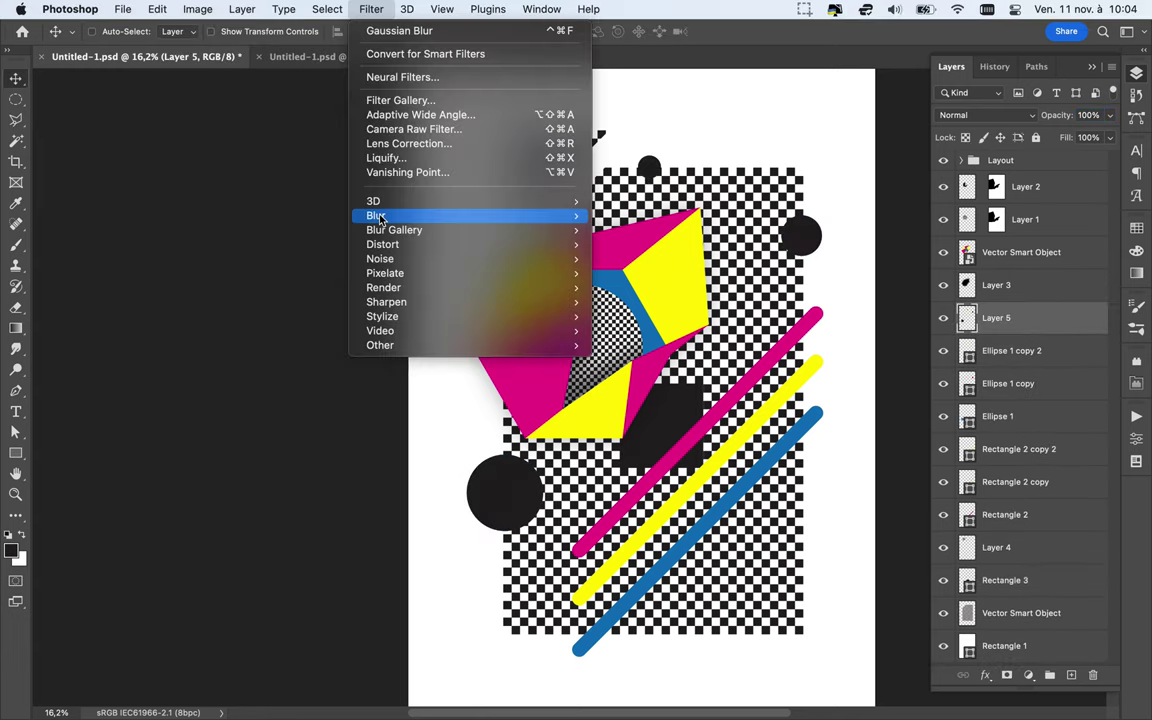
{"action": "left_click", "coordinate": [626, 273]}
{"action": "left_click_drag", "start_coordinate": [955, 327], "coordinate": [939, 330]}
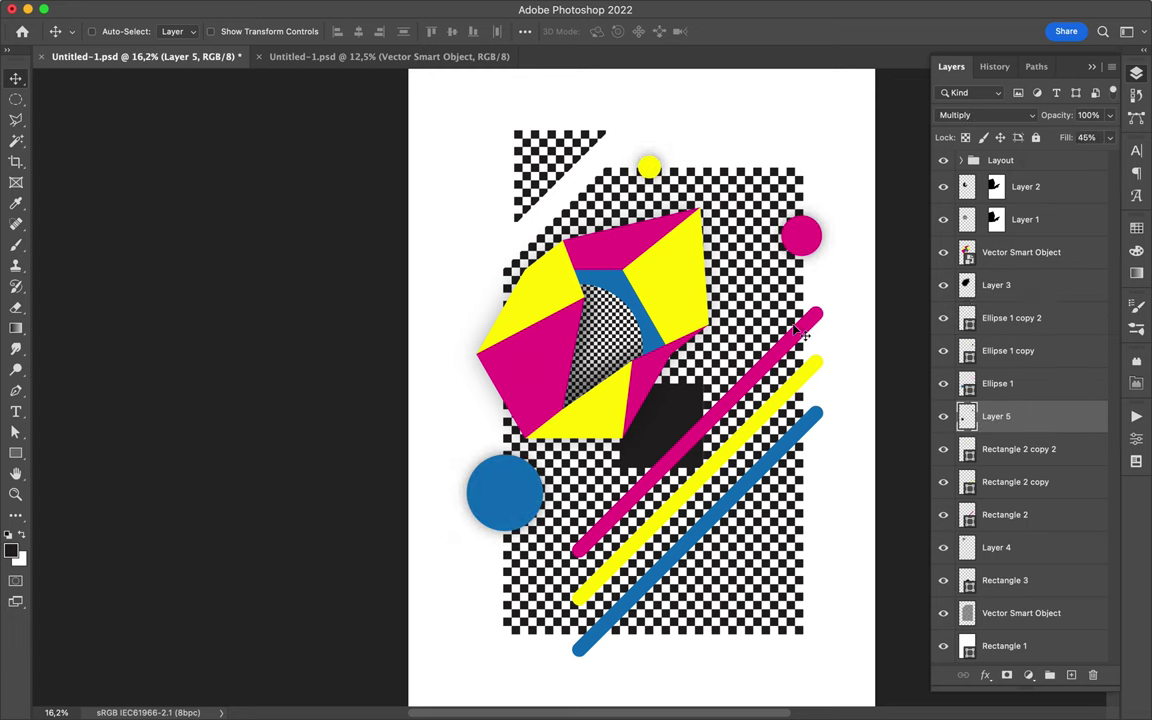
{"action": "left_click", "coordinate": [797, 428], "text": "ctrl"}
{"action": "left_click", "coordinate": [1010, 450]}
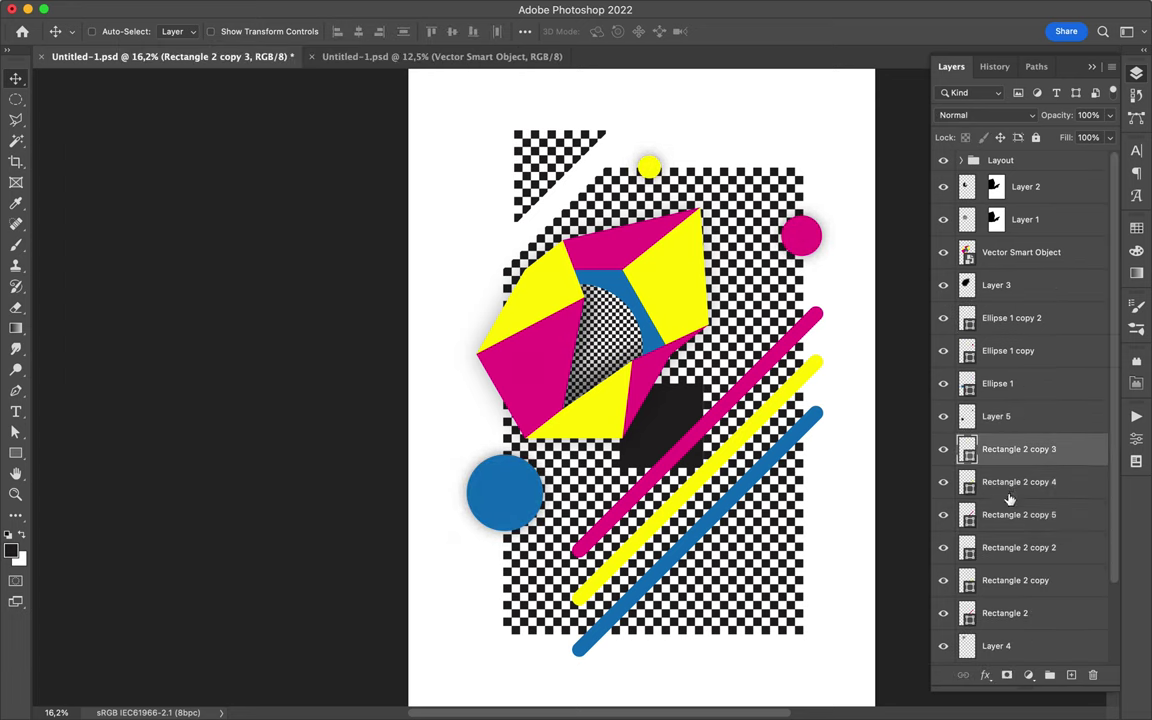
Duplicate the three diagonal bars and fill each copy black.
{"action": "key", "text": "a"}
{"action": "left_click", "coordinate": [238, 31]}
{"action": "left_click", "coordinate": [145, 117]}
{"action": "left_click", "coordinate": [1018, 481]}
{"action": "left_click", "coordinate": [238, 31]}
{"action": "left_click", "coordinate": [145, 117]}
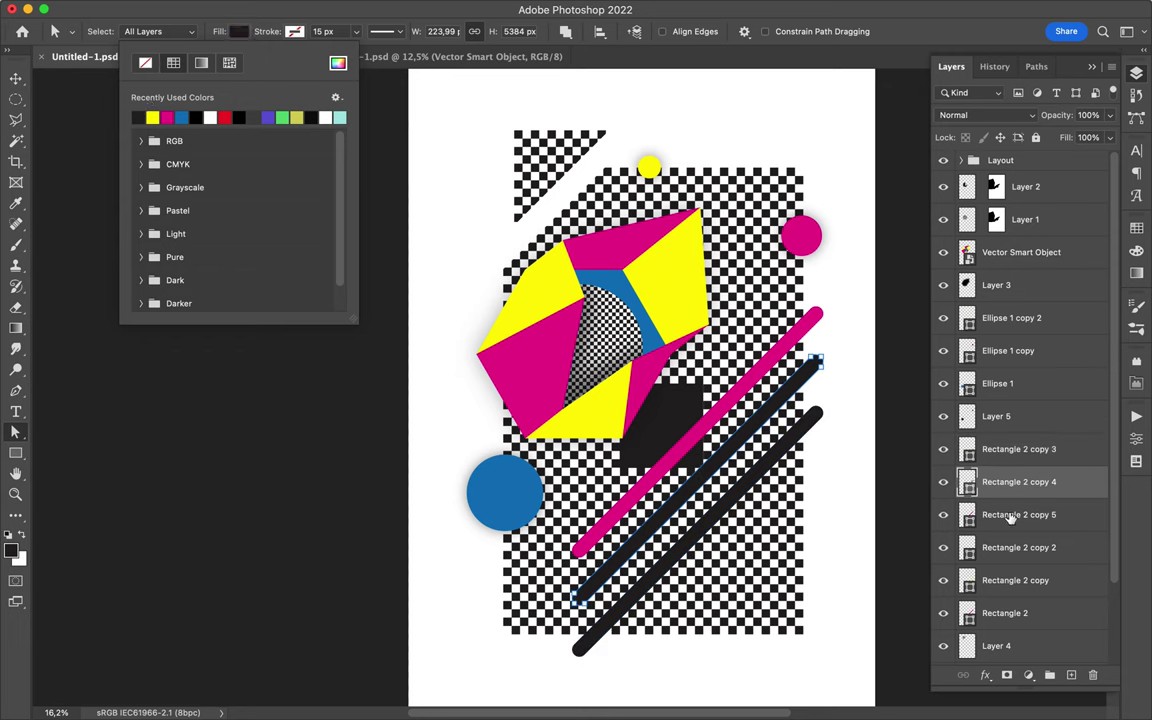
{"action": "left_click", "coordinate": [1018, 514]}
{"action": "left_click", "coordinate": [145, 117]}
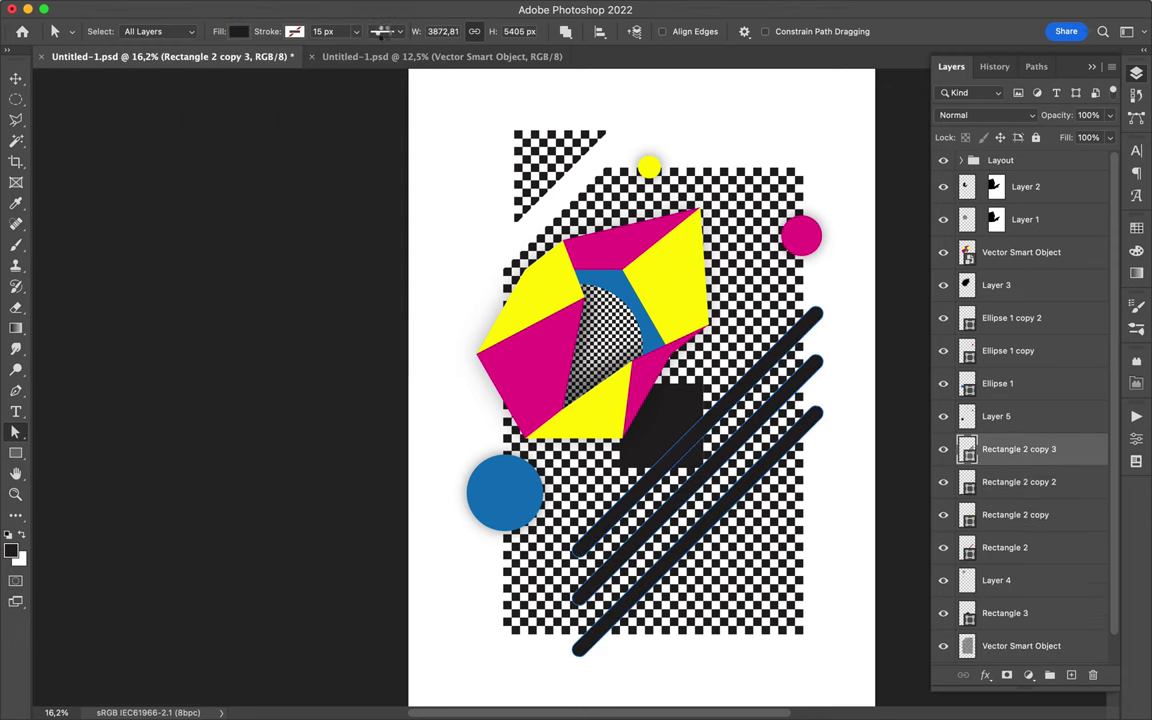
Set the black shadow bars to Multiply with about 34% fill.
{"action": "left_click", "coordinate": [373, 8]}
{"action": "left_click", "coordinate": [985, 115]}
{"action": "left_click", "coordinate": [964, 165]}
{"action": "left_click", "coordinate": [1109, 137]}
{"action": "left_click_drag", "start_coordinate": [1110, 160], "coordinate": [1072, 160]}
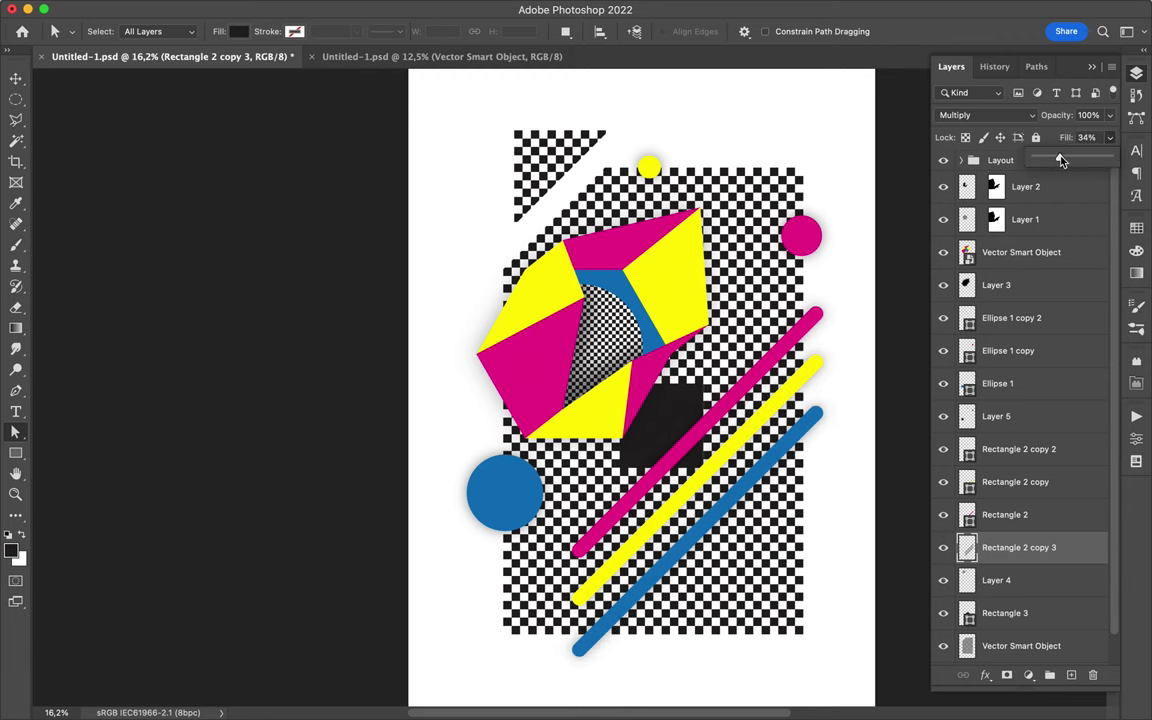
Select the layer above the white background and draw a black square at the lower left.
{"action": "key", "text": "v"}
{"action": "left_click", "coordinate": [522, 585]}
{"action": "left_click_drag", "start_coordinate": [543, 638], "coordinate": [580, 645]}
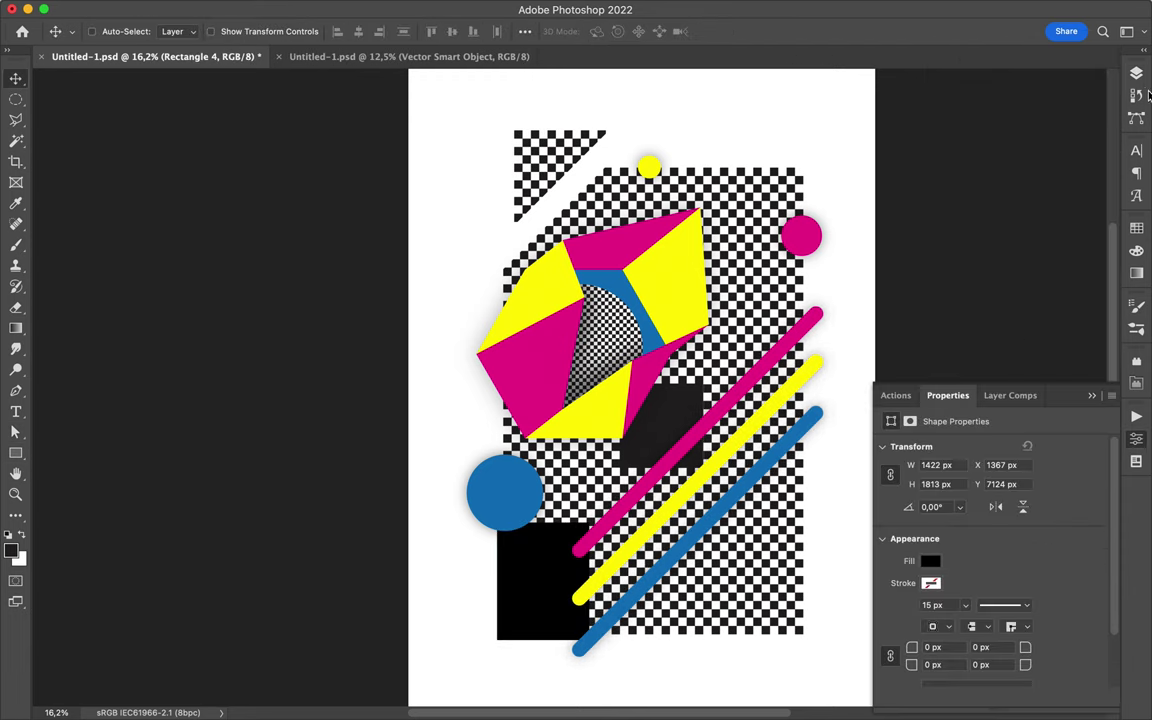
Copy the magenta bar further down, fill it black, and shorten it from the top end.
{"action": "key", "text": "v"}
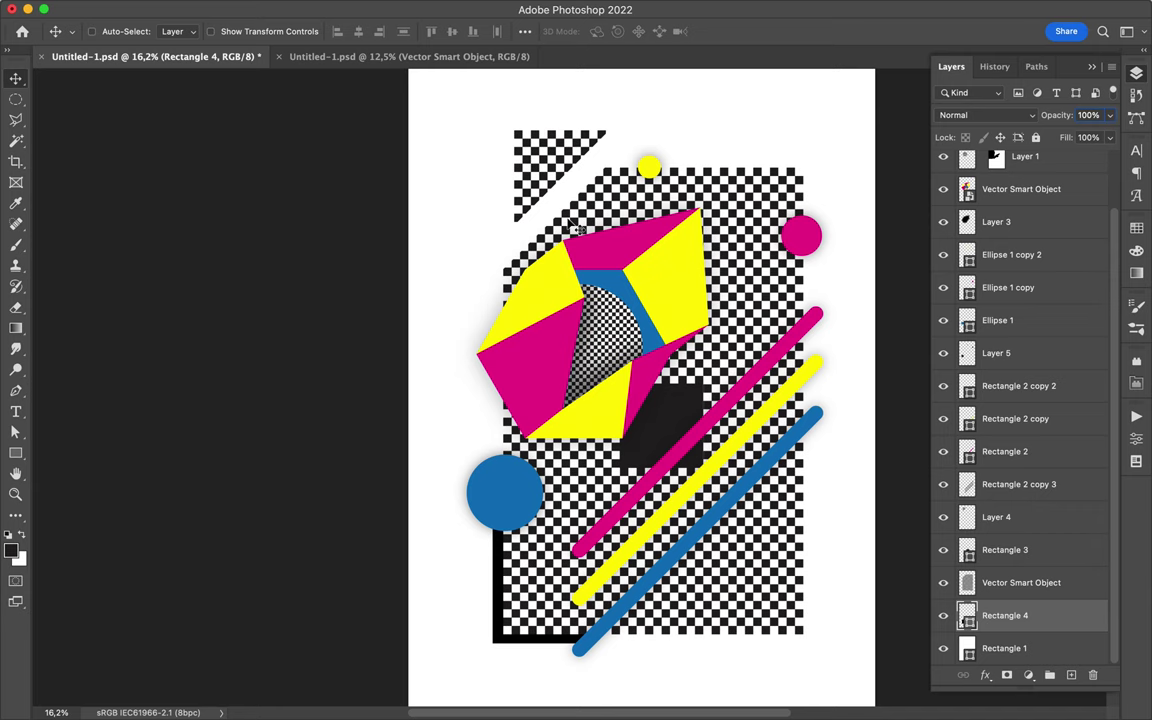
{"action": "left_click_drag", "start_coordinate": [735, 396], "coordinate": [740, 563]}
{"action": "scroll", "coordinate": [813, 532], "scroll_direction": "down", "scroll_amount": 3}
{"action": "key", "text": "a"}
{"action": "left_click", "coordinate": [238, 31]}
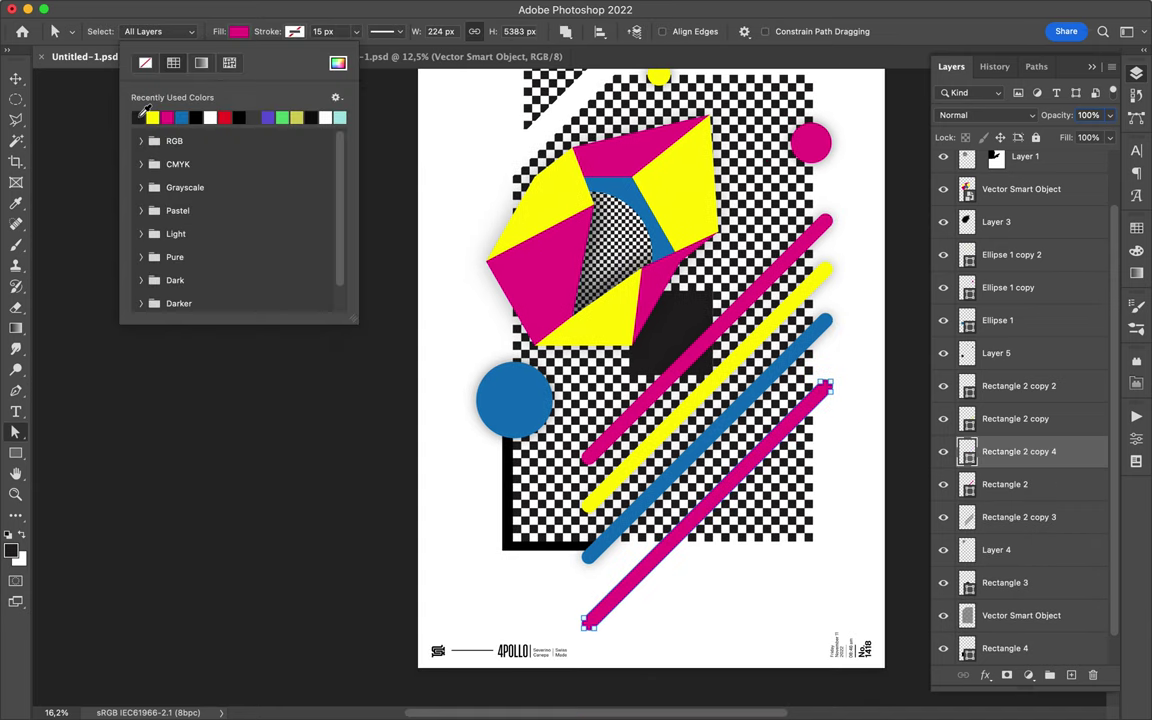
{"action": "left_click", "coordinate": [947, 269]}
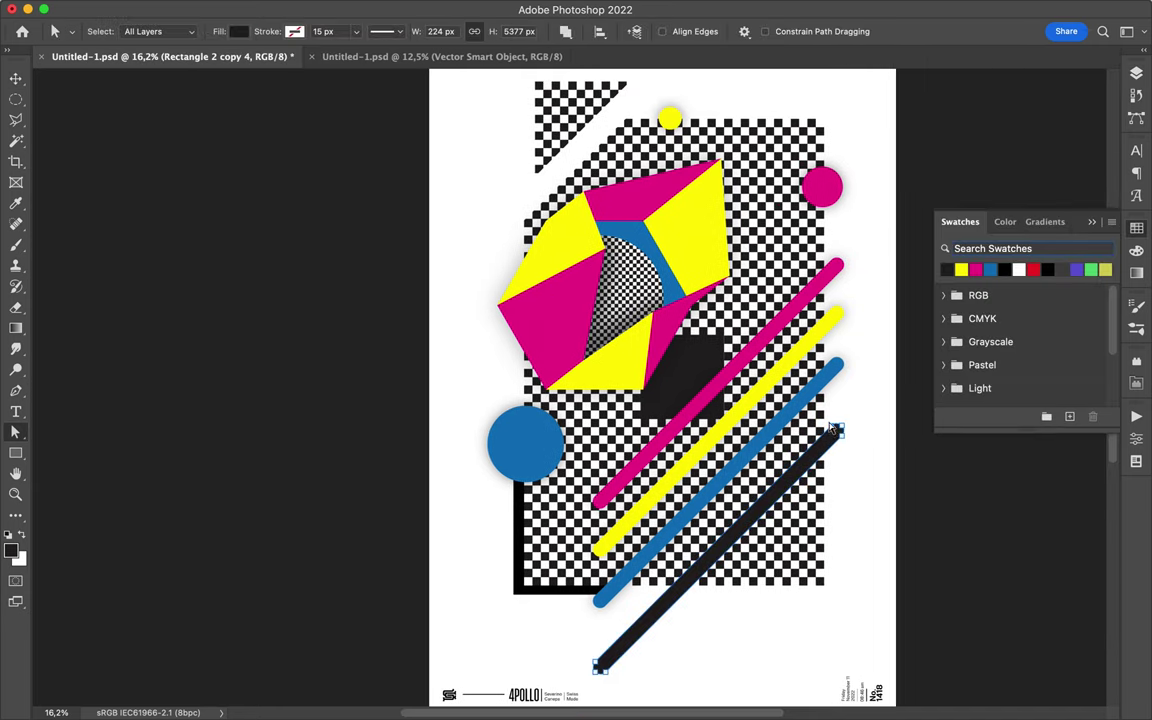
{"action": "left_click_drag", "start_coordinate": [830, 450], "coordinate": [768, 516]}
Move the shorter black bar up and to the right, then save the document.
{"action": "key", "text": "v"}
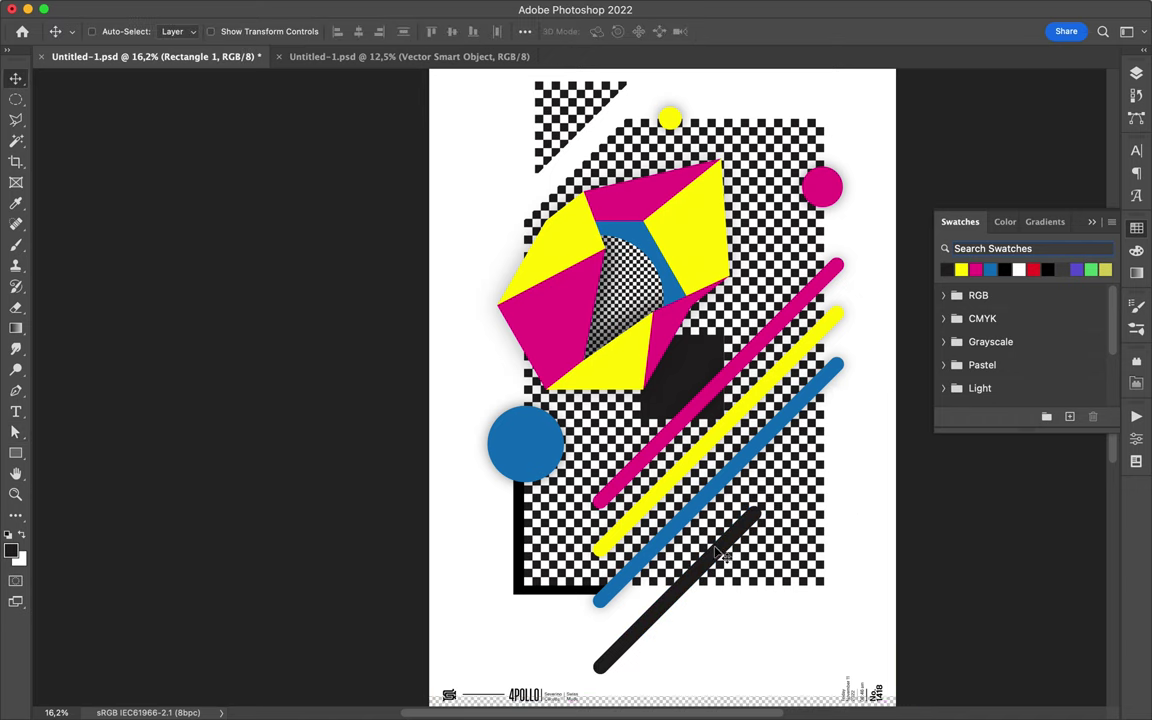
{"action": "left_click_drag", "start_coordinate": [700, 603], "coordinate": [695, 555]}
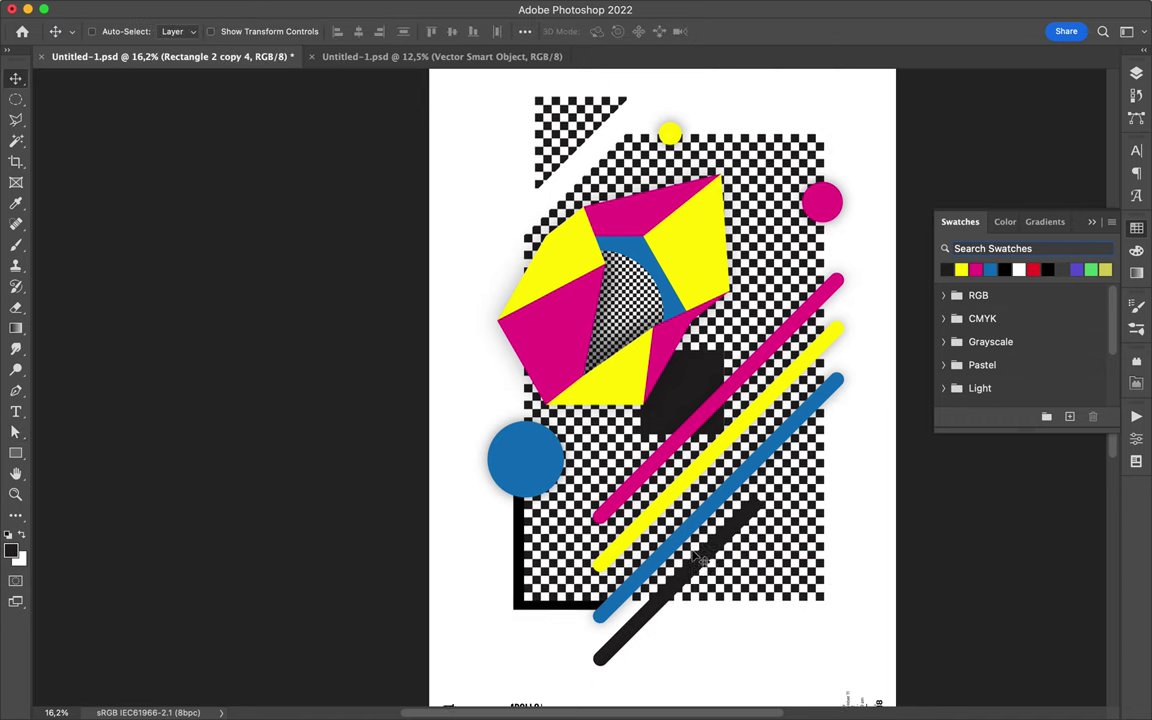
{"action": "mouse_move", "coordinate": [663, 599]}
{"action": "left_mouse_down"}
{"action": "mouse_move", "coordinate": [758, 506]}
{"action": "mouse_move", "coordinate": [686, 583]}
{"action": "mouse_move", "coordinate": [733, 635]}
{"action": "left_mouse_up"}
{"action": "key", "text": "super+s"}
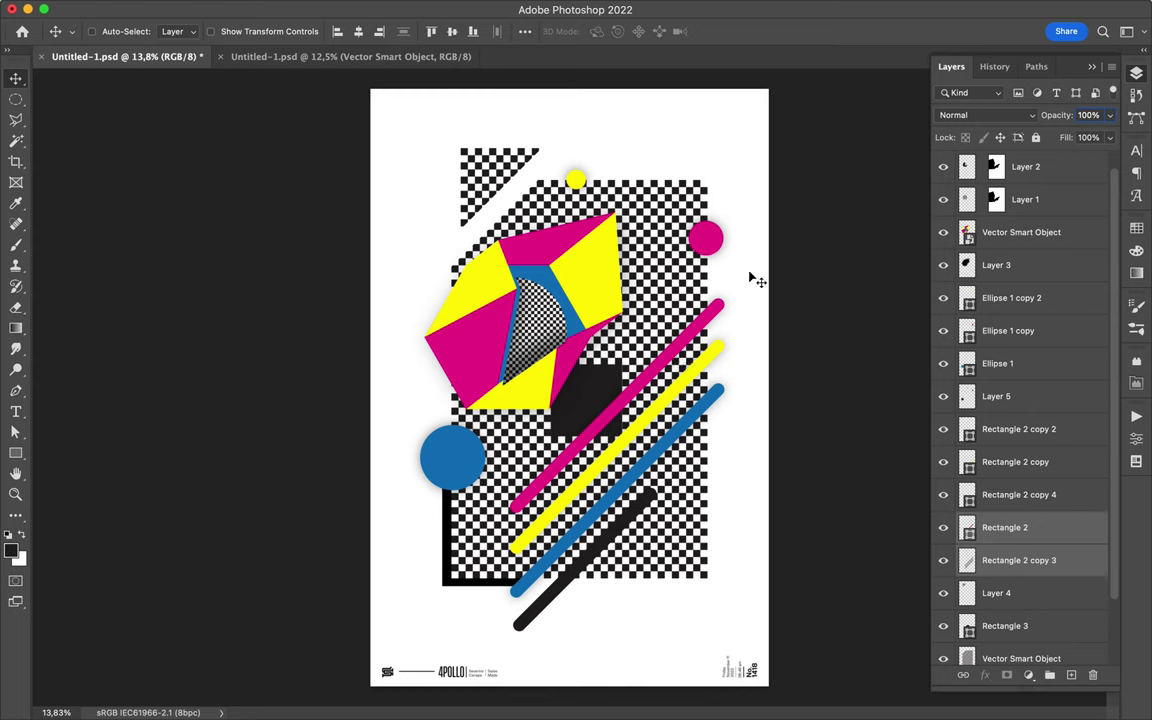
Draw a short line with the Pen tool: no fill, magenta stroke, round caps.
{"action": "key", "text": "p"}
{"action": "left_click", "coordinate": [638, 190]}
{"action": "left_click", "coordinate": [668, 206]}
{"action": "left_click", "coordinate": [176, 31]}
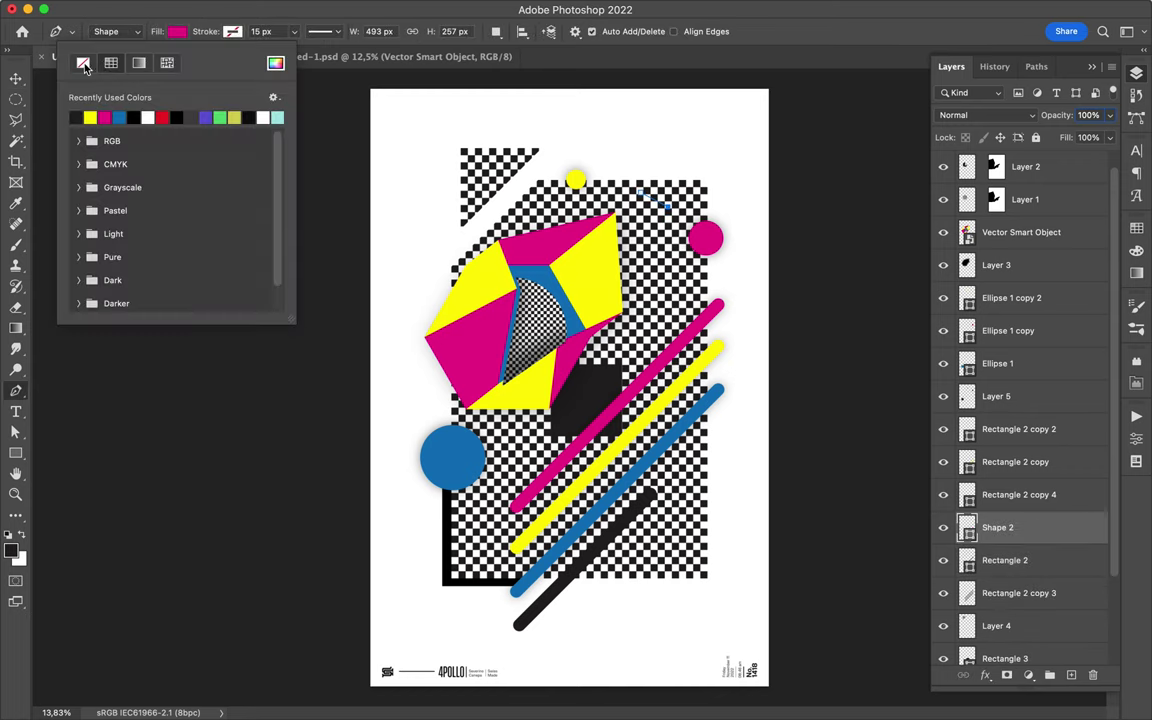
{"action": "left_click", "coordinate": [232, 31]}
{"action": "left_click", "coordinate": [163, 117]}
{"action": "left_click", "coordinate": [265, 31]}
{"action": "left_click", "coordinate": [323, 31]}
{"action": "key", "text": "a"}
{"action": "left_click", "coordinate": [383, 31]}
{"action": "left_click", "coordinate": [378, 201]}
{"action": "left_click", "coordinate": [378, 224]}
Duplicate and rotate the magenta pill, move the copy lower right, and recolour it blue.
{"action": "key", "text": "v"}
{"action": "key", "text": "a"}
{"action": "key", "text": "v"}
{"action": "key", "text": "ctrl+j"}
{"action": "key", "text": "ctrl+t"}
{"action": "key", "text": "Return"}
{"action": "mouse_move", "coordinate": [555, 418]}
{"action": "left_mouse_down"}
{"action": "mouse_move", "coordinate": [640, 540]}
{"action": "mouse_move", "coordinate": [465, 510]}
{"action": "left_mouse_up"}
{"action": "key", "text": "a"}
{"action": "left_click", "coordinate": [232, 31]}
{"action": "left_click", "coordinate": [190, 117]}
{"action": "key", "text": "v"}
Duplicate the blue pill, make the copy yellow, and place it right of the blue circle.
{"action": "key", "text": "ctrl+j"}
{"action": "key", "text": "ctrl+t"}
{"action": "key", "text": "Return"}
{"action": "key", "text": "a"}
{"action": "left_click", "coordinate": [295, 33]}
{"action": "left_click", "coordinate": [220, 117]}
{"action": "key", "text": "v"}
{"action": "mouse_move", "coordinate": [475, 548]}
{"action": "left_mouse_down"}
{"action": "mouse_move", "coordinate": [648, 140]}
{"action": "mouse_move", "coordinate": [449, 165]}
{"action": "left_mouse_up"}
{"action": "key", "text": "a"}
{"action": "key", "text": "v"}
{"action": "mouse_move", "coordinate": [470, 147]}
{"action": "left_mouse_down"}
{"action": "mouse_move", "coordinate": [542, 402]}
{"action": "mouse_move", "coordinate": [603, 413]}
{"action": "left_mouse_up"}
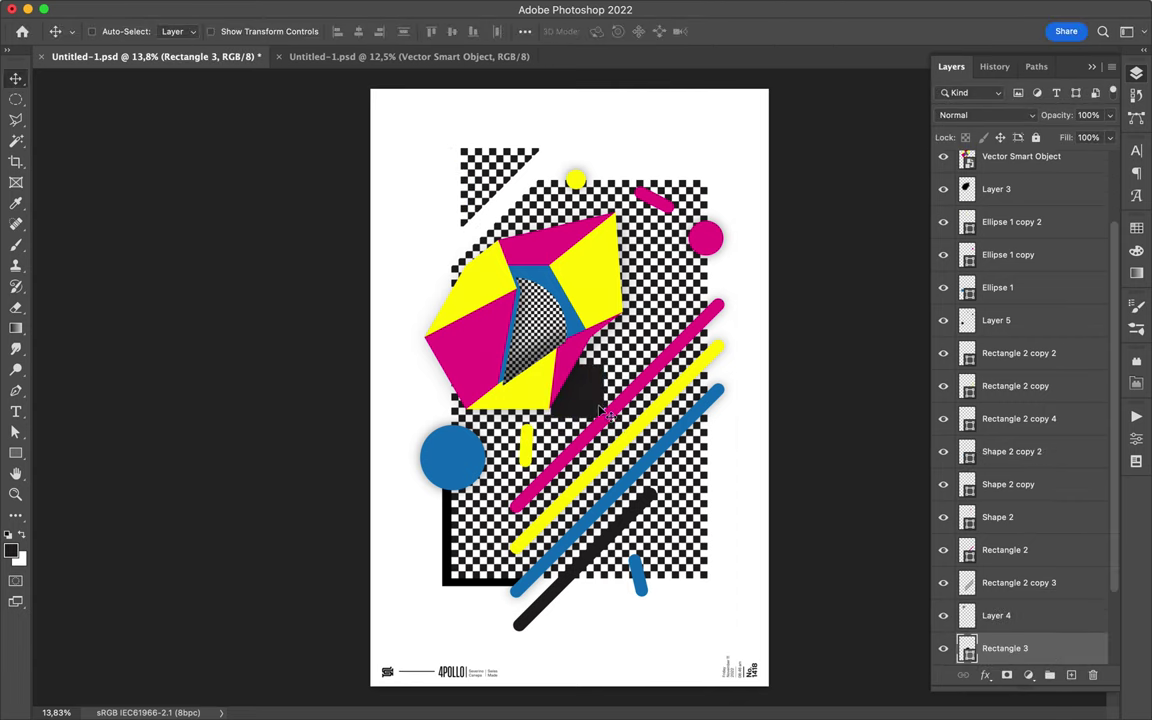
{"action": "scroll", "coordinate": [601, 413], "scroll_direction": "up", "scroll_amount": 5}
{"action": "key", "text": "ctrl+t"}
Resize the dark square with Free Transform, enlarging it from its lower-left corner.
{"action": "left_click_drag", "start_coordinate": [665, 330], "coordinate": [640, 393]}
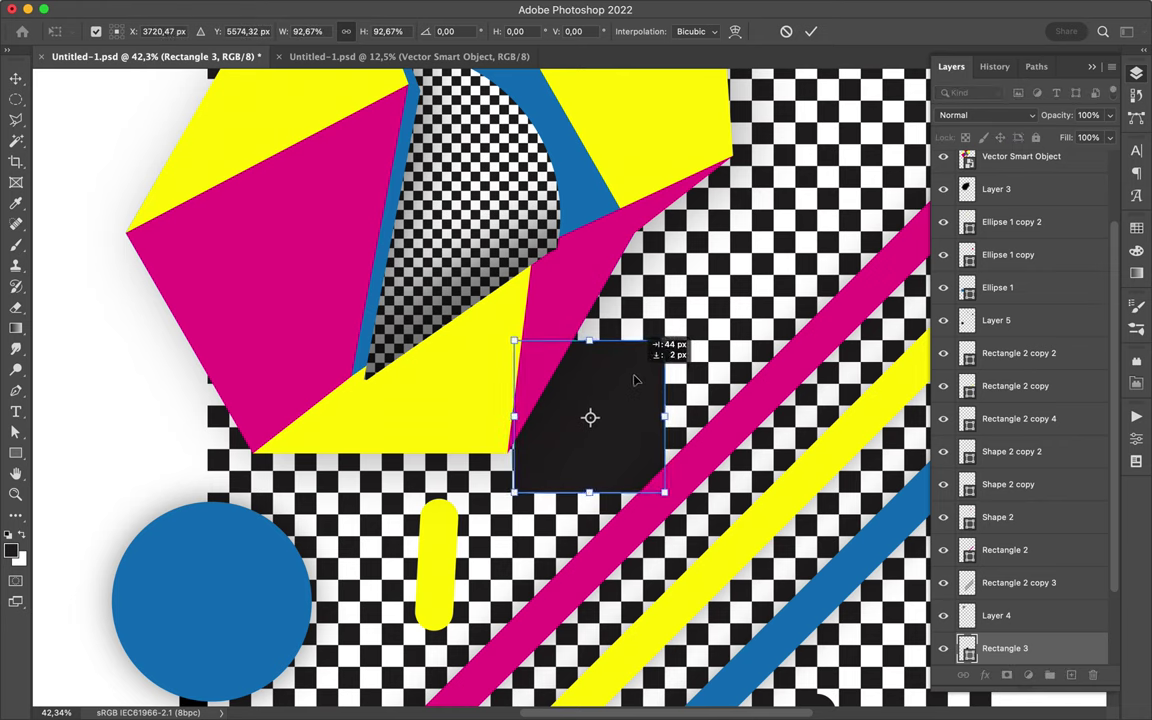
{"action": "key", "text": "Return"}
{"action": "key", "text": "ctrl+t"}
{"action": "left_click_drag", "start_coordinate": [514, 489], "coordinate": [508, 488]}
{"action": "key", "text": "Return"}
{"action": "key", "text": "ctrl+t"}
{"action": "key", "text": "Return"}
Select the faceted shape layer and nudge it slightly up and to the right.
{"action": "scroll", "coordinate": [448, 444], "scroll_direction": "down", "scroll_amount": 2}
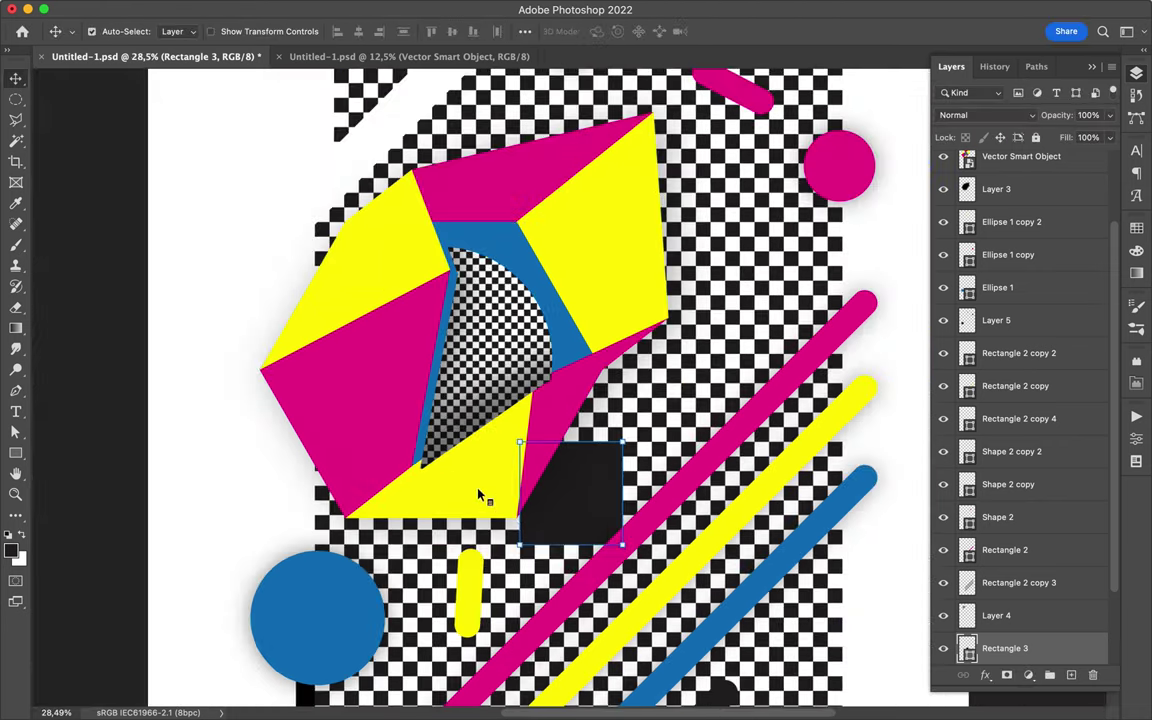
{"action": "left_click", "coordinate": [430, 447], "text": "ctrl"}
{"action": "scroll", "coordinate": [420, 430], "scroll_direction": "up", "scroll_amount": 5}
{"action": "key", "text": "Up"}
{"action": "key", "text": "Up"}
{"action": "key", "text": "Up"}
{"action": "key", "text": "Right"}
{"action": "key", "text": "Right"}
{"action": "key", "text": "Up"}
{"action": "key", "text": "Up"}
{"action": "key", "text": "Up"}
{"action": "key", "text": "Right"}
{"action": "key", "text": "Right"}
{"action": "key", "text": "Right"}
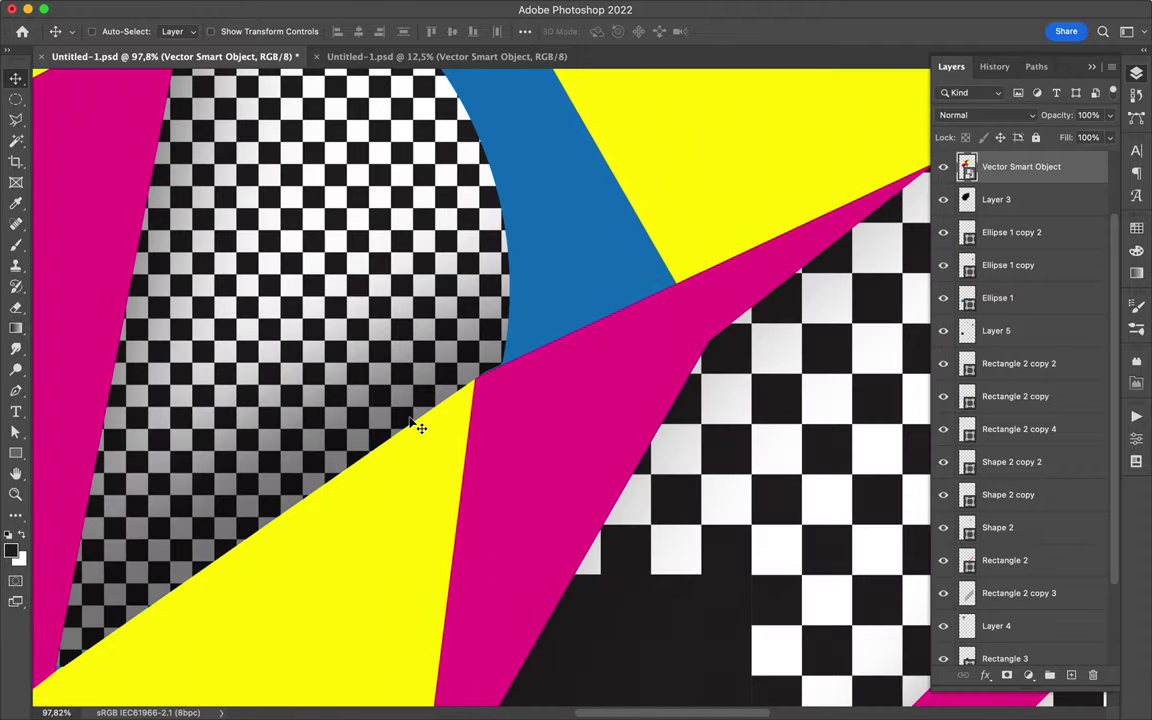
{"action": "scroll", "coordinate": [420, 428], "scroll_direction": "up", "scroll_amount": 5}
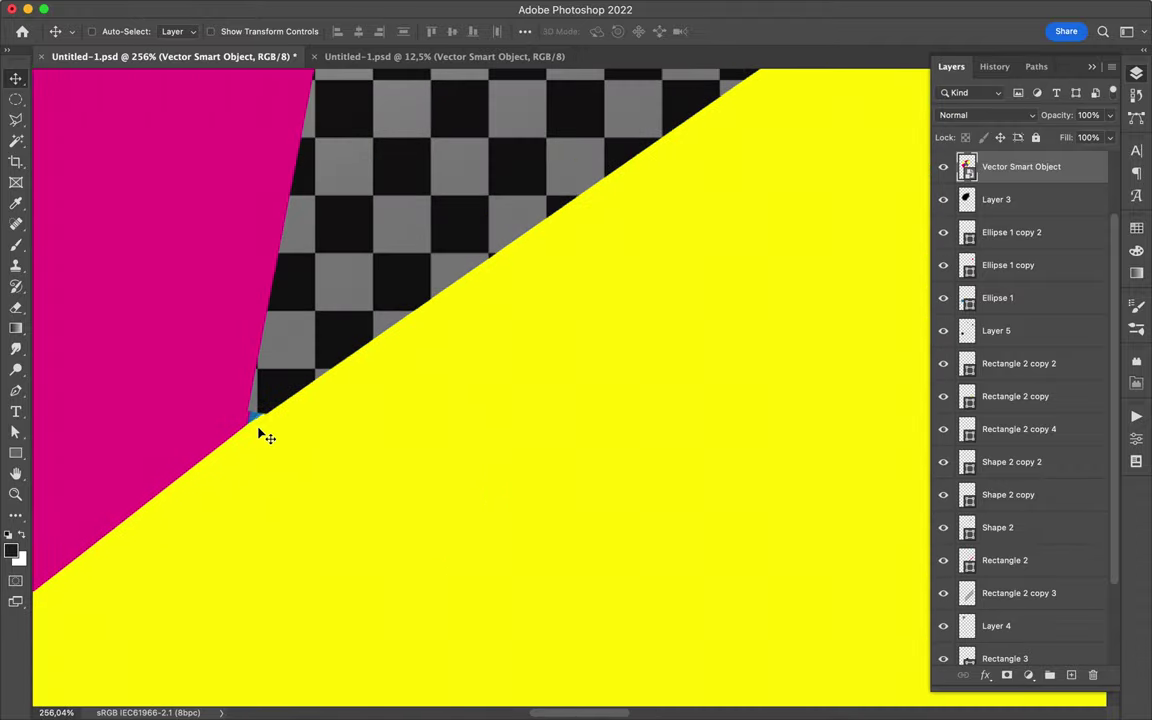
Refine Layer 1's mask with the Brush and Polygonal Lasso so the checkered facet meets the blue facet.
{"action": "left_click_drag", "start_coordinate": [270, 424], "coordinate": [630, 427]}
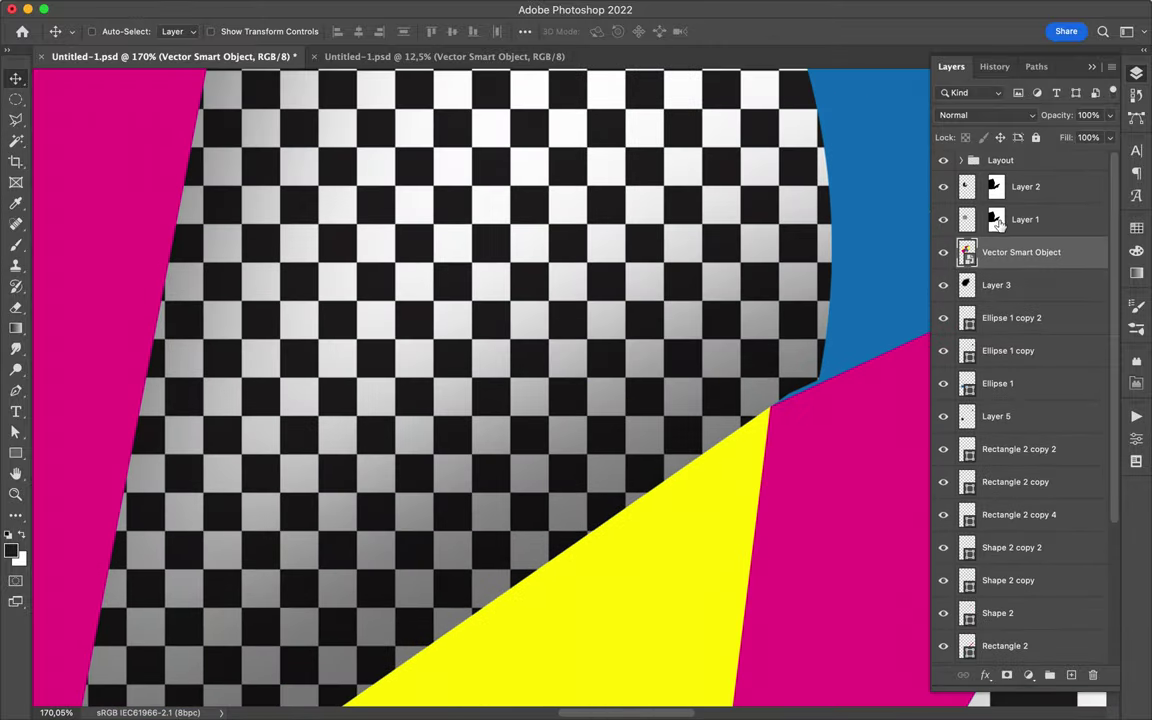
{"action": "key", "text": "b"}
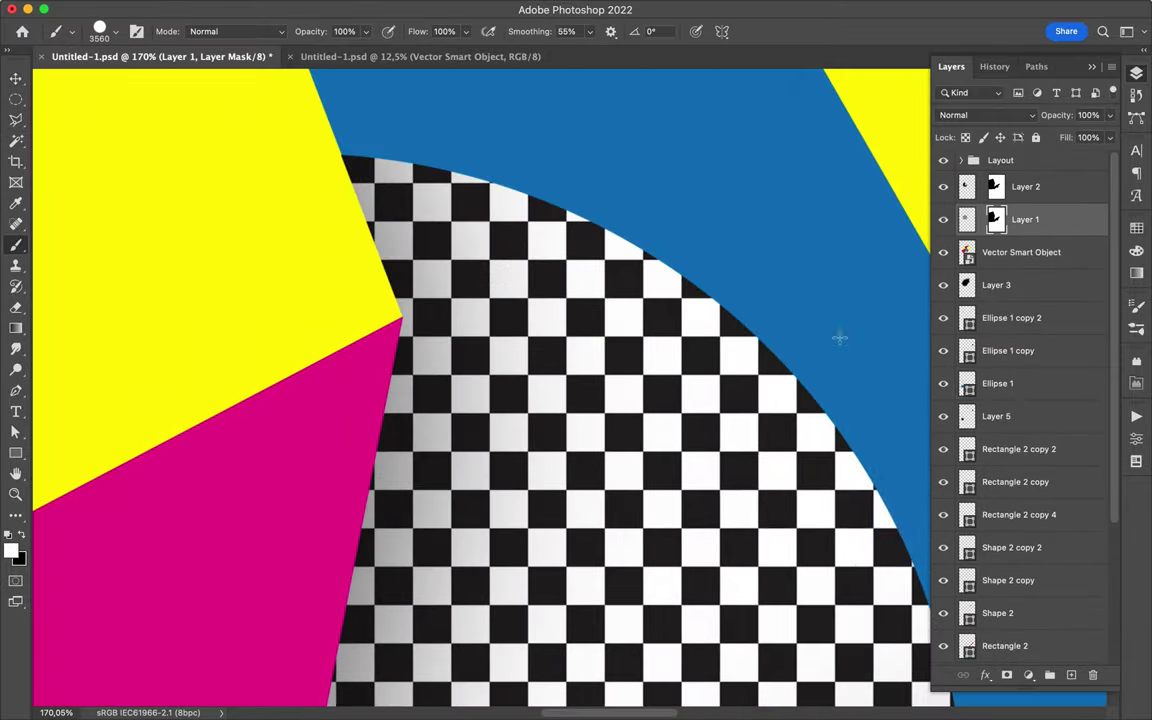
{"action": "key", "text": "l"}
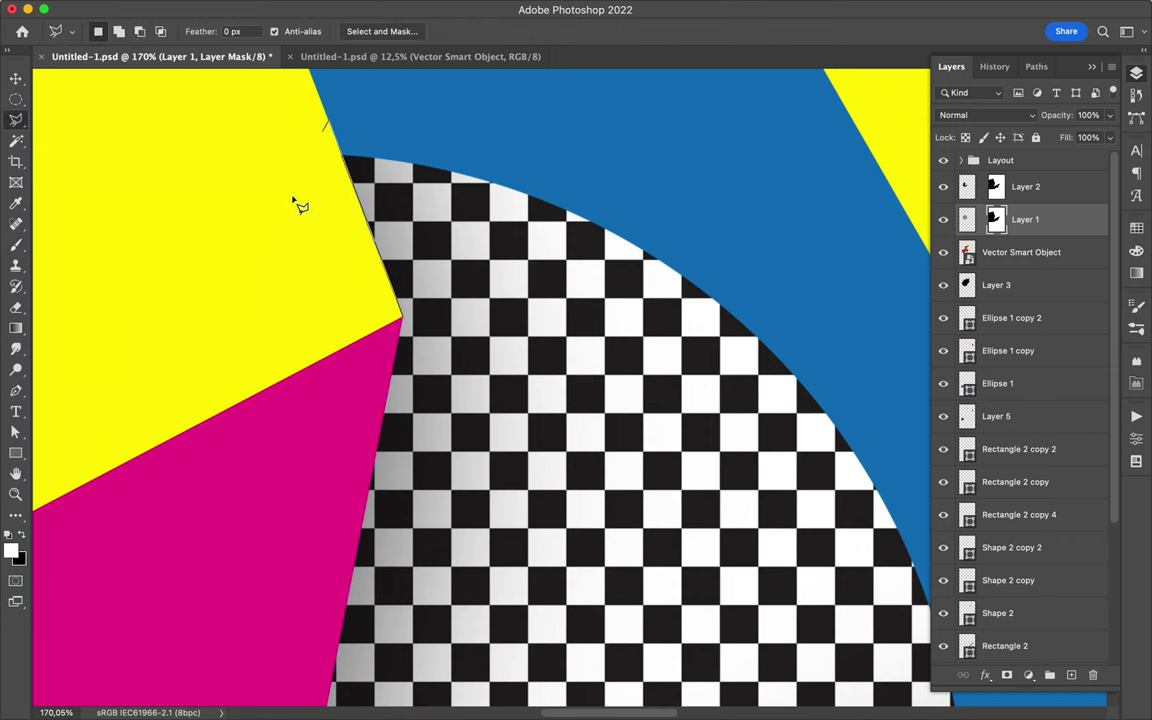
{"action": "key", "text": "m"}
Fit the whole poster in view and select the diagonal bar layers together.
{"action": "key", "text": "ctrl+0"}
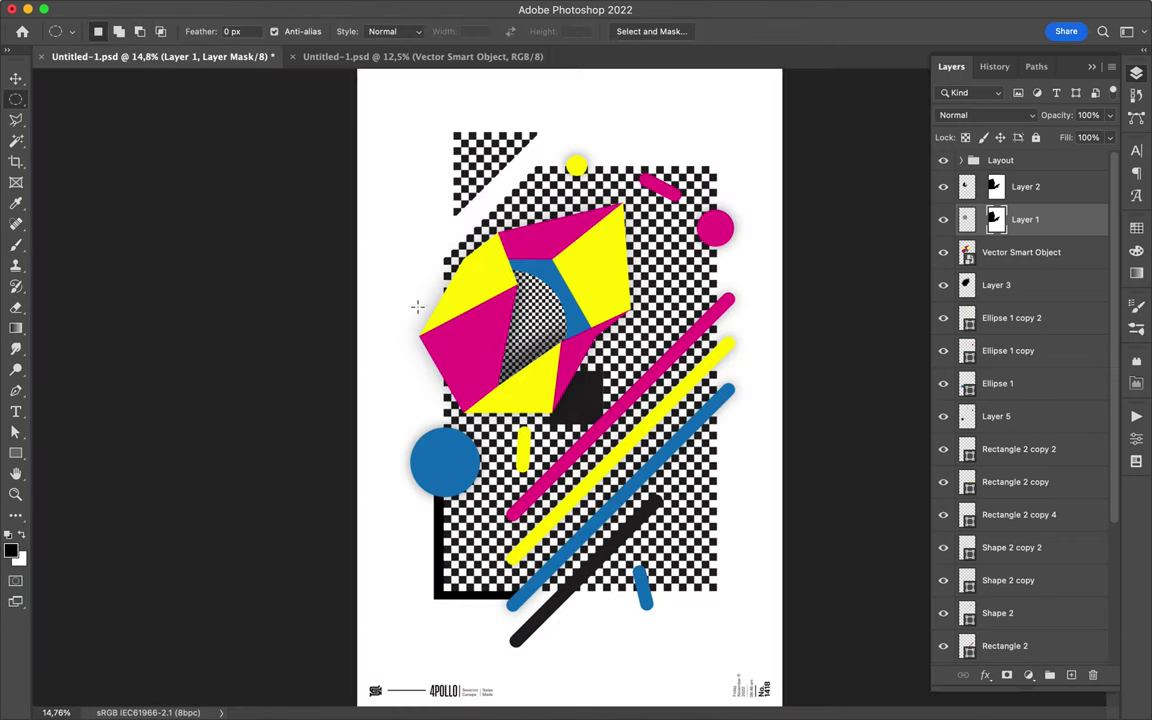
{"action": "key", "text": "v"}
{"action": "left_click", "coordinate": [572, 452], "text": "ctrl"}
{"action": "left_click", "coordinate": [600, 469], "text": "ctrl+shift"}
{"action": "left_click", "coordinate": [620, 498], "text": "ctrl+shift"}
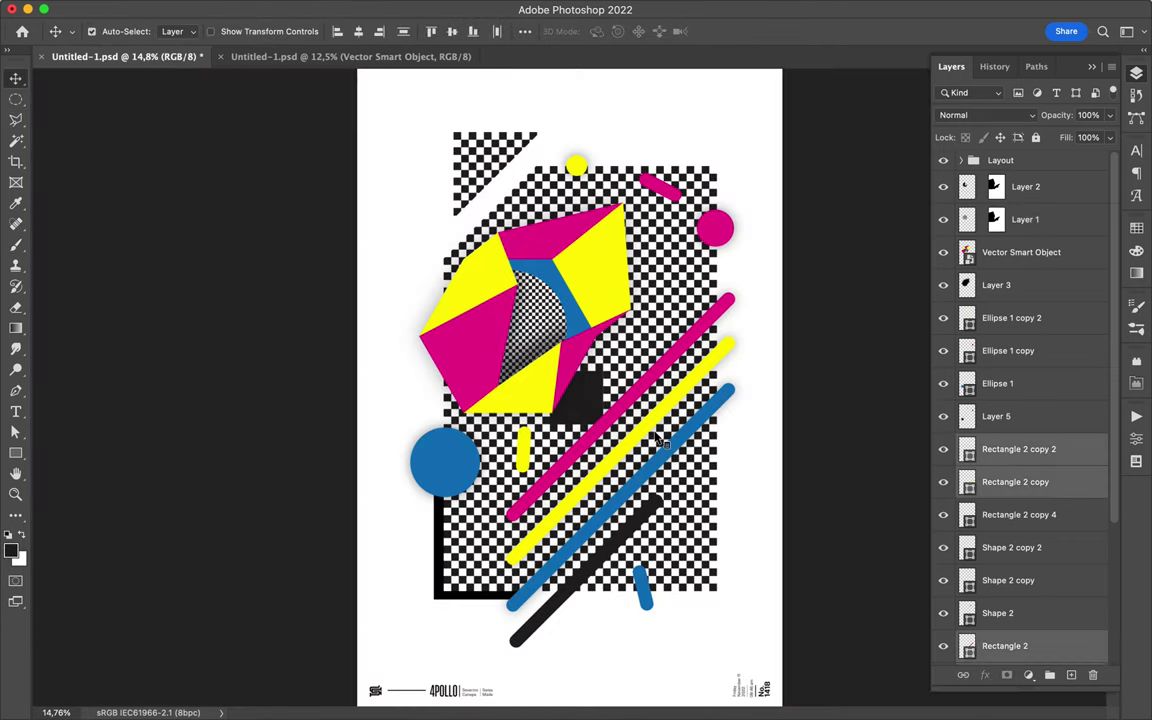
Select all the bar layers, shift the black bar up-right, then delete the long black bar.
{"action": "left_click", "coordinate": [600, 557], "text": "ctrl+shift"}
{"action": "key", "text": "ctrl+t"}
{"action": "key", "text": "Return"}
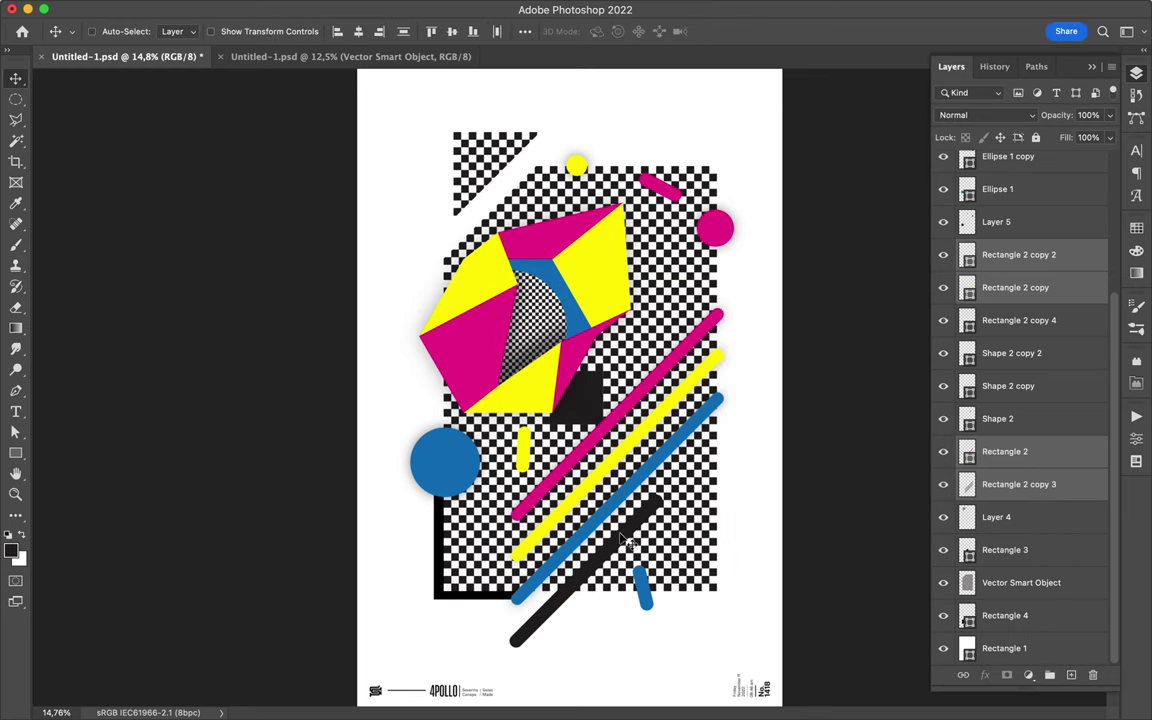
{"action": "left_click_drag", "start_coordinate": [613, 555], "coordinate": [713, 452]}
{"action": "key", "text": "Delete"}
Copy the blue pill, fill it black, and place another black copy beside the faceted shape.
{"action": "key", "text": "ctrl+alt+t"}
{"action": "key", "text": "Return"}
{"action": "mouse_move", "coordinate": [640, 590]}
{"action": "left_mouse_down"}
{"action": "mouse_move", "coordinate": [712, 463]}
{"action": "mouse_move", "coordinate": [697, 497]}
{"action": "left_mouse_up"}
{"action": "key", "text": "a"}
{"action": "left_click", "coordinate": [238, 31]}
{"action": "left_click", "coordinate": [195, 117]}
{"action": "key", "text": "v"}
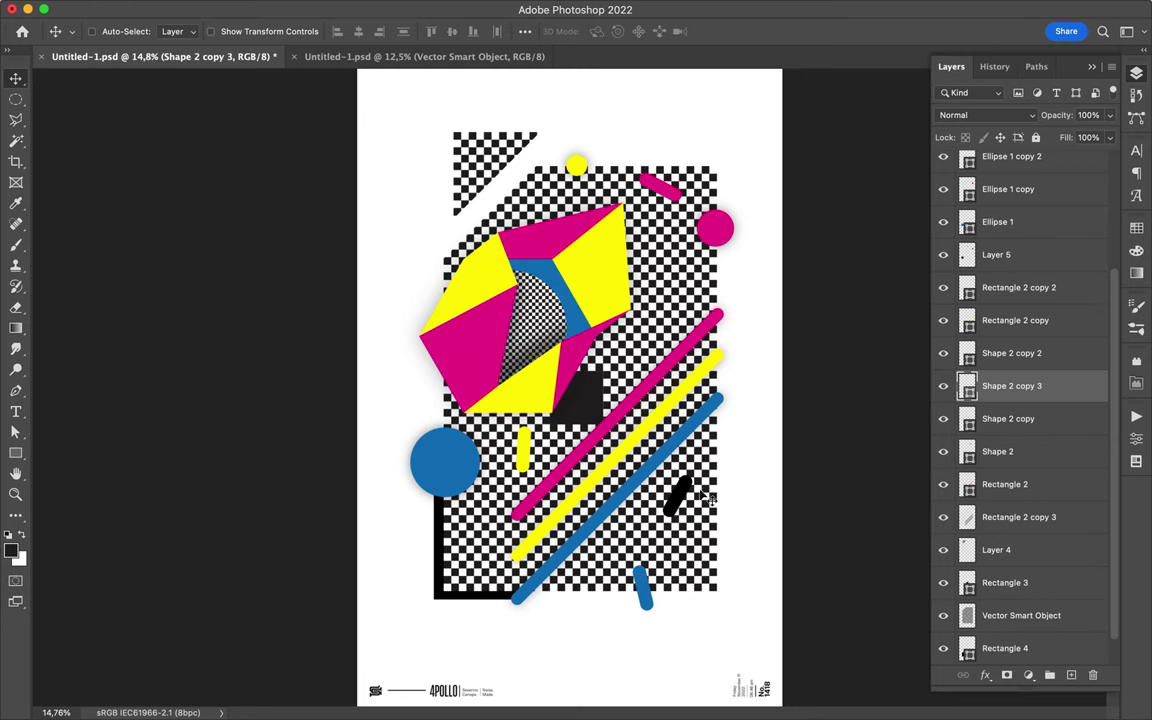
{"action": "left_click_drag", "start_coordinate": [706, 497], "coordinate": [629, 339]}
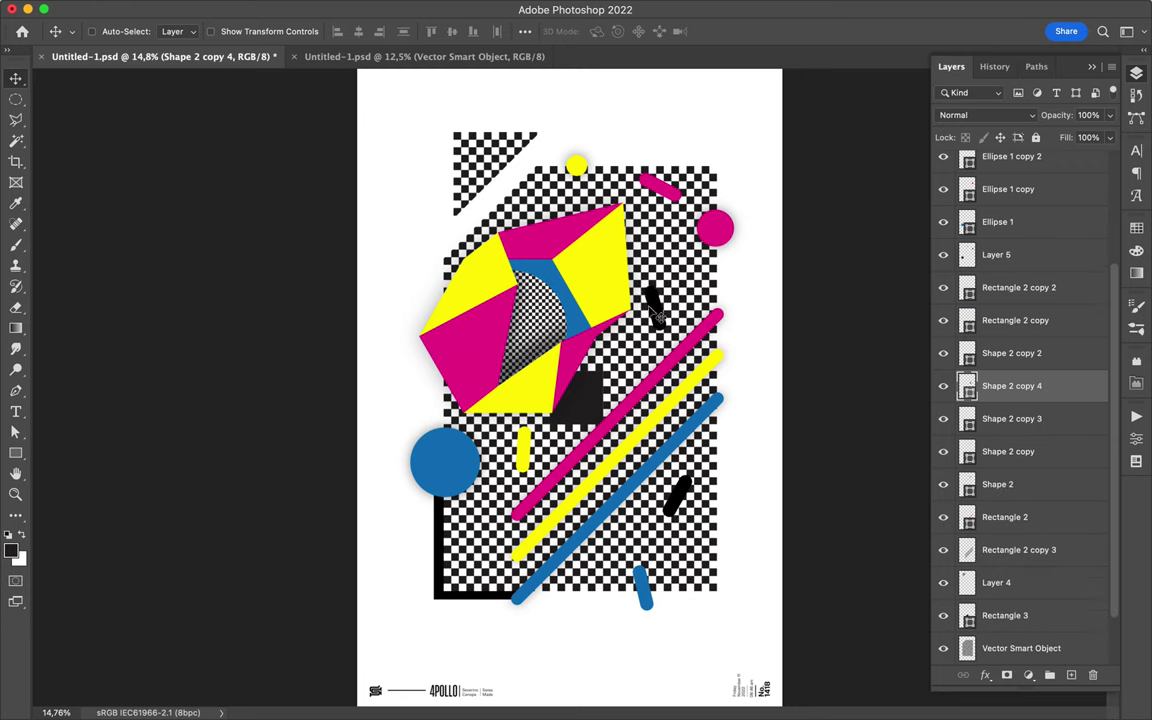